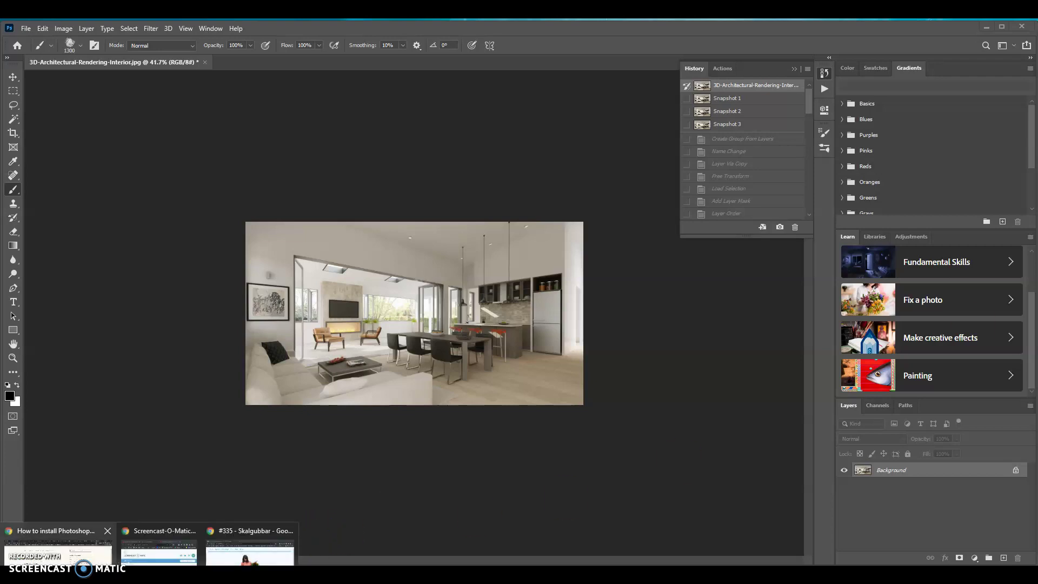
Step: Switch to the browser and read the How to install Photoshop Patterns help article
left_click(58, 547)
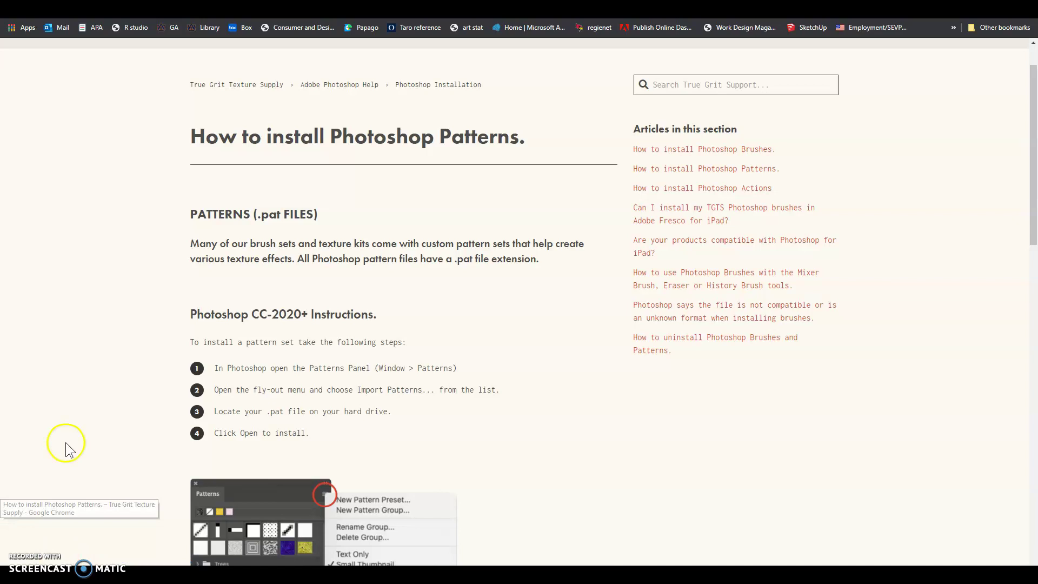
key("ctrl+Tab")
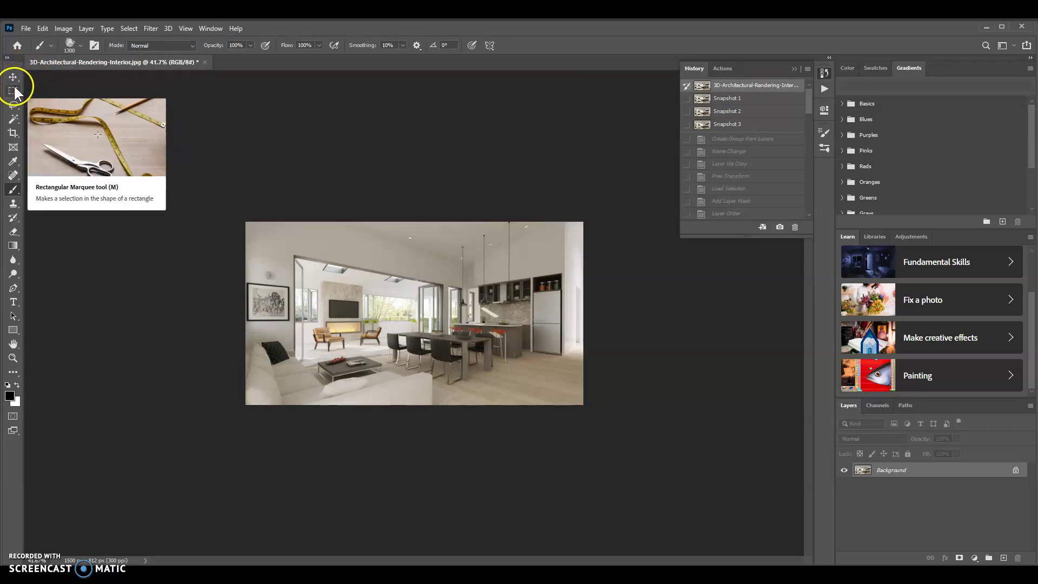
Step: Resize the interior rendering in Photoshop to a width of 3000 pixels
left_click(57, 29)
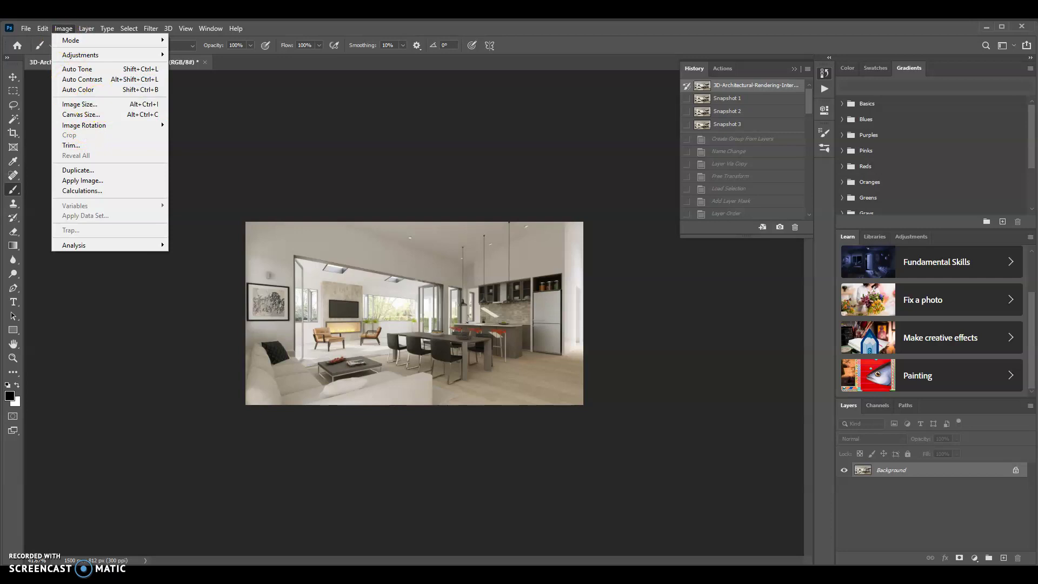
left_click(103, 108)
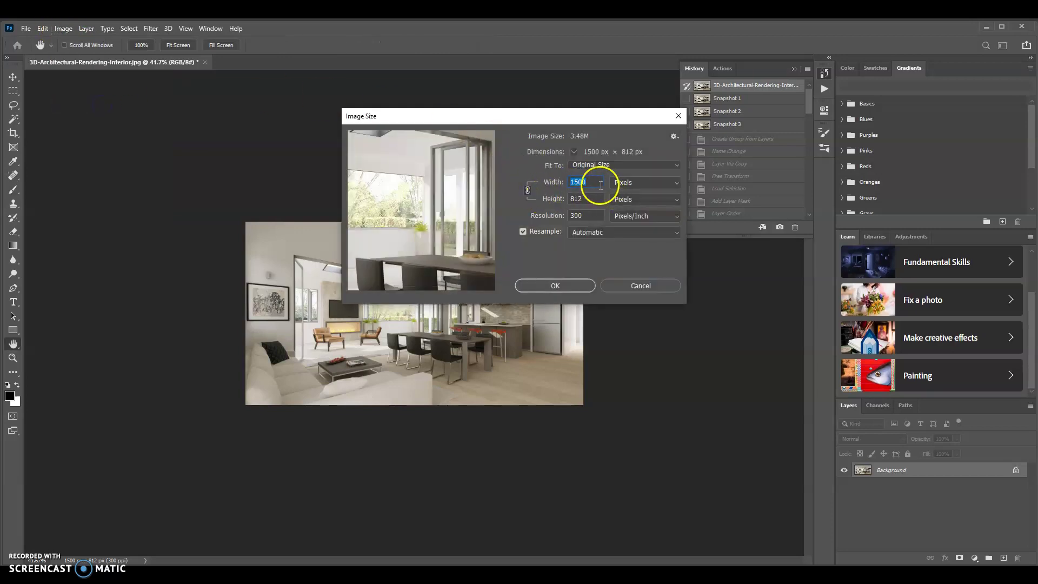
type("3000")
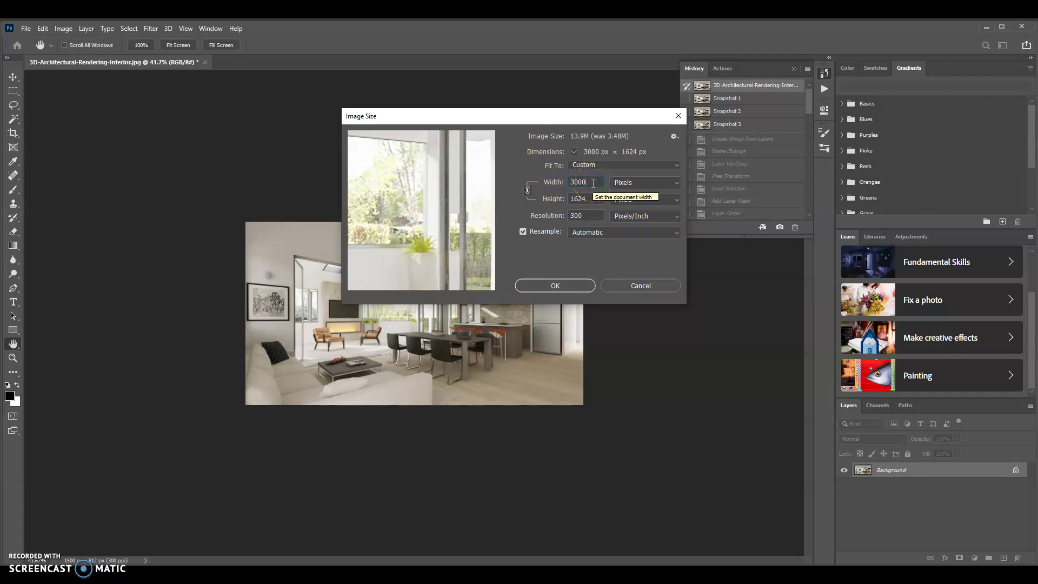
left_click(558, 217)
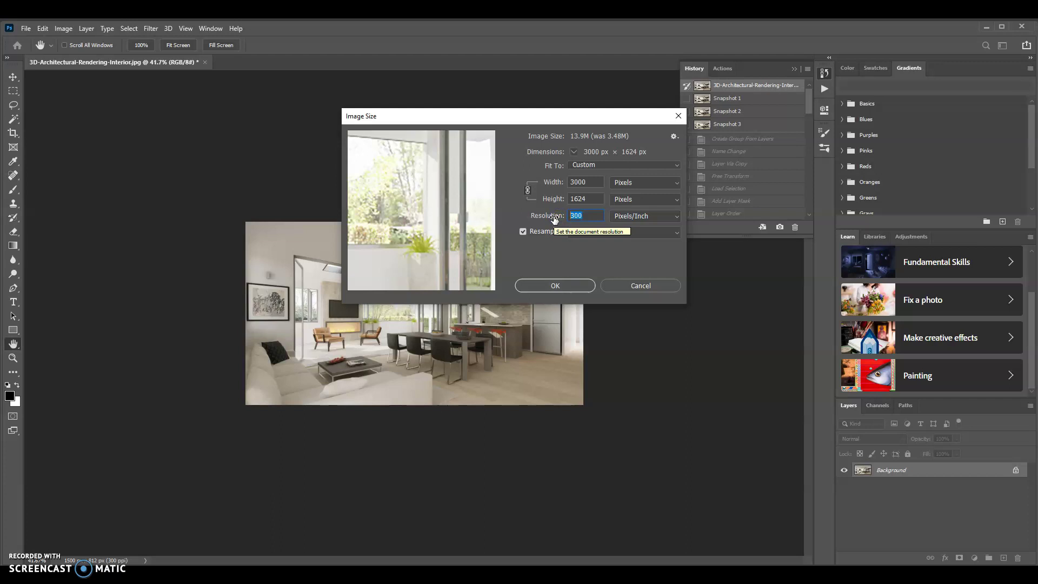
left_click(582, 268)
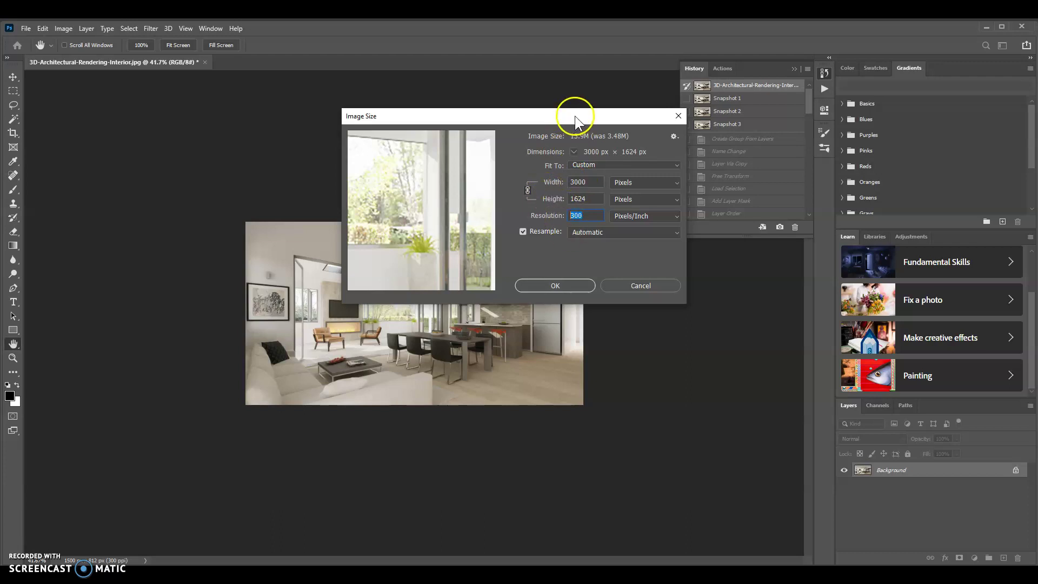
left_click(557, 285)
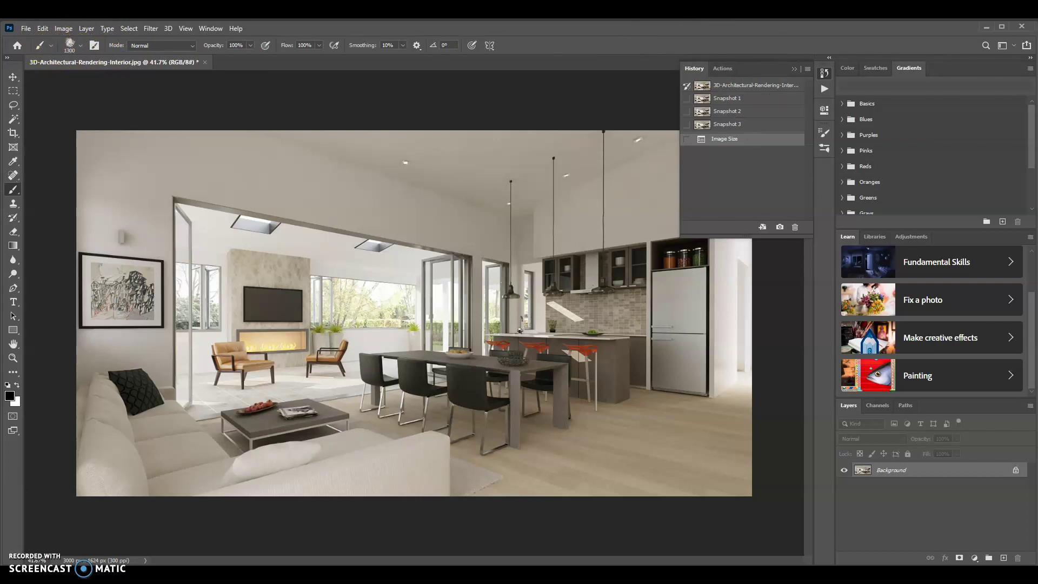
Step: Switch to File Explorer and examine the brush, pattern and action files in the architecture sketch art action folder
mouse_move(171, 574)
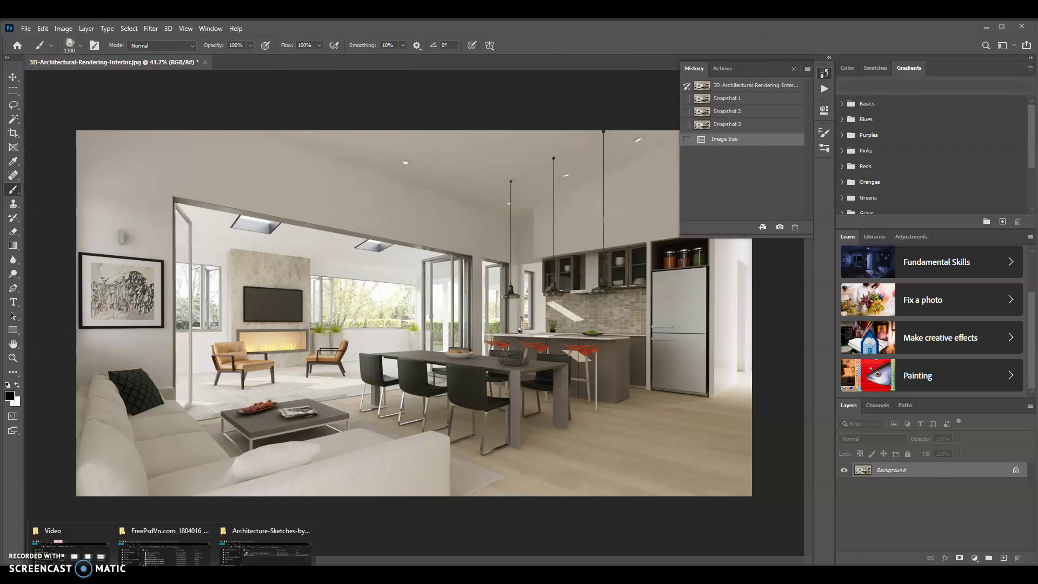
left_click(165, 552)
left_click_drag(656, 200, 522, 154)
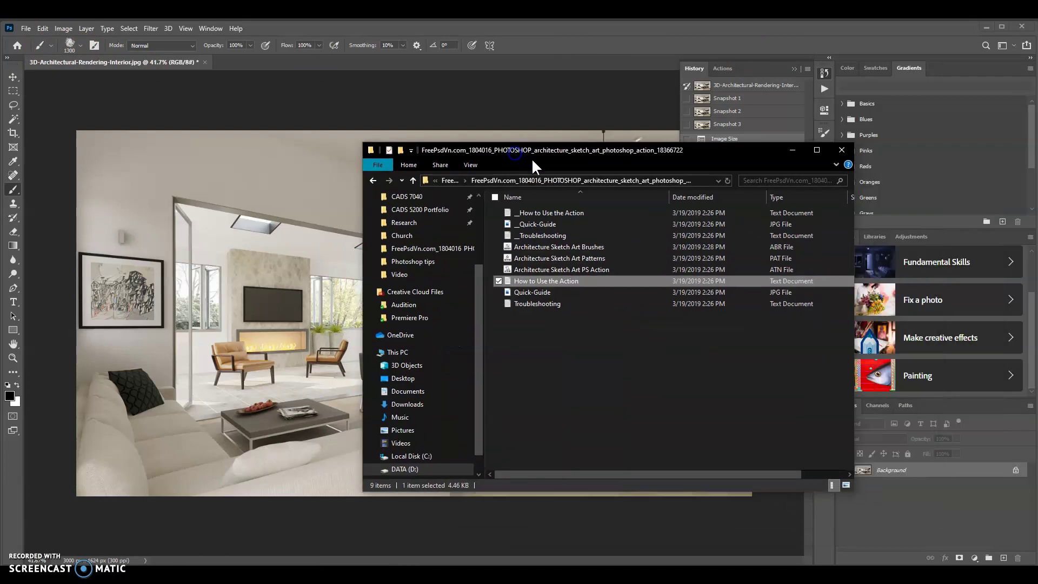
left_click_drag(619, 343, 508, 210)
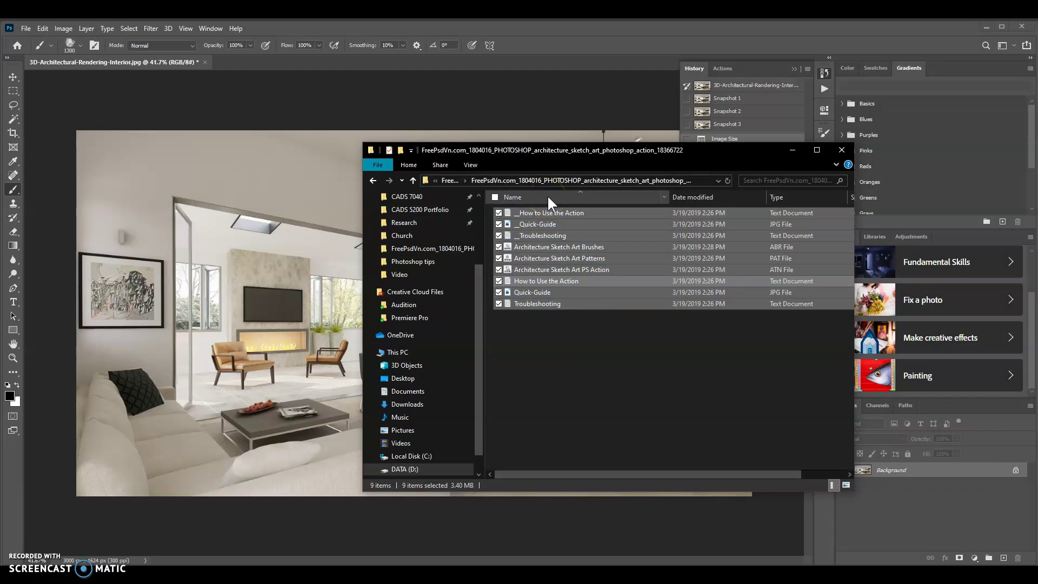
left_click(571, 354)
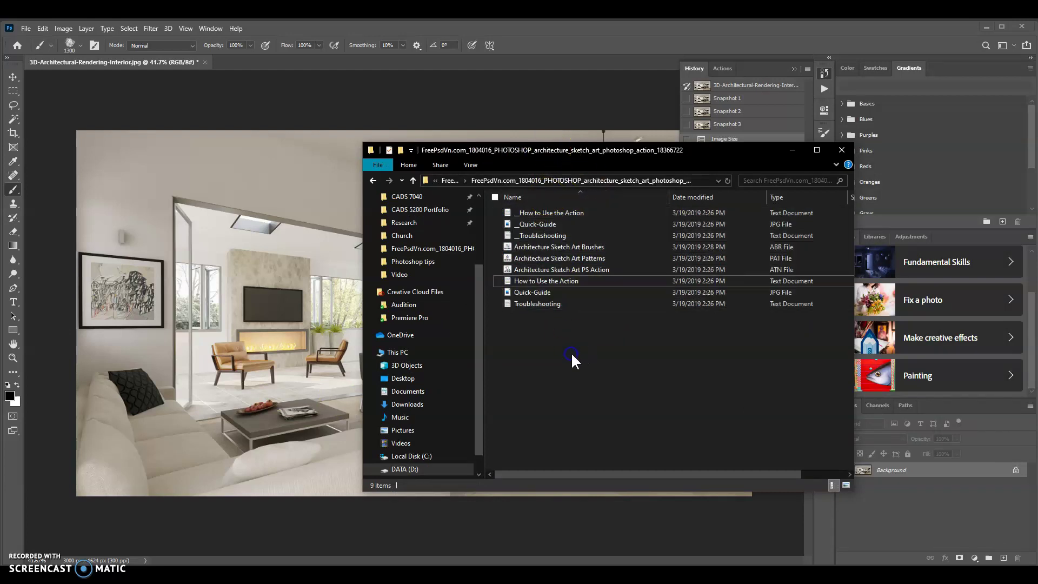
left_click(592, 247)
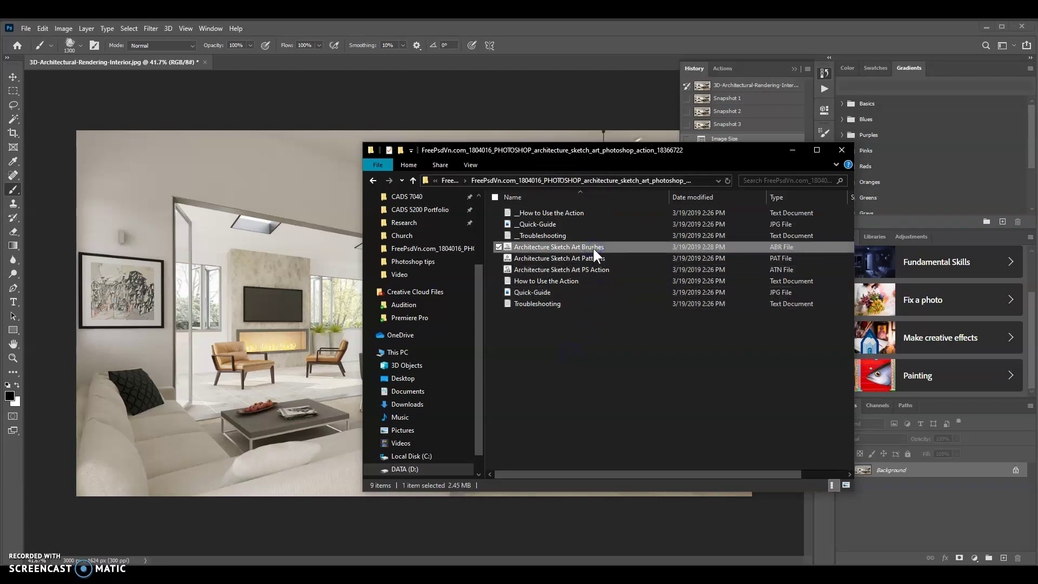
left_click(604, 257)
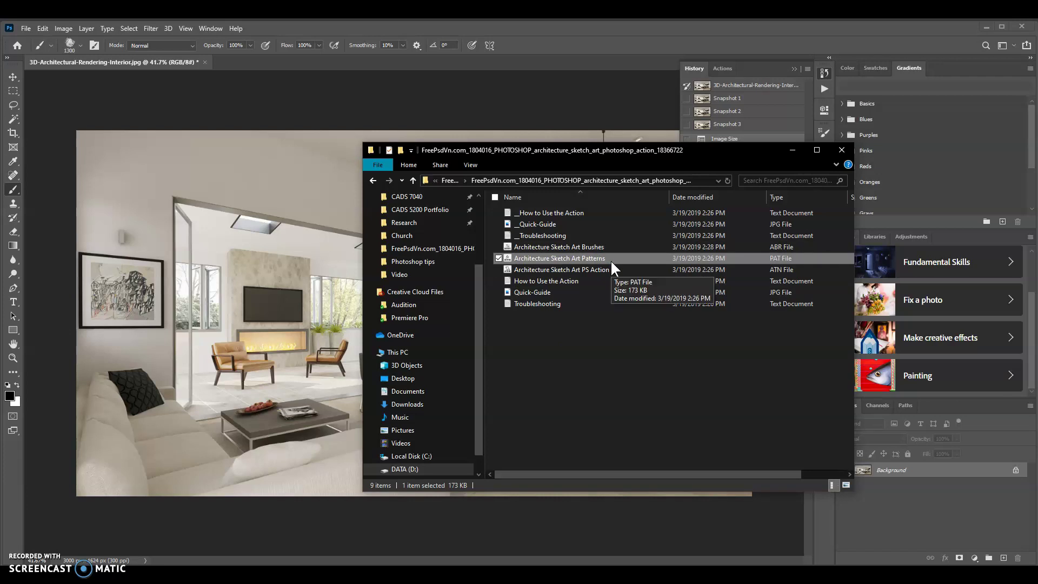
left_click(605, 274)
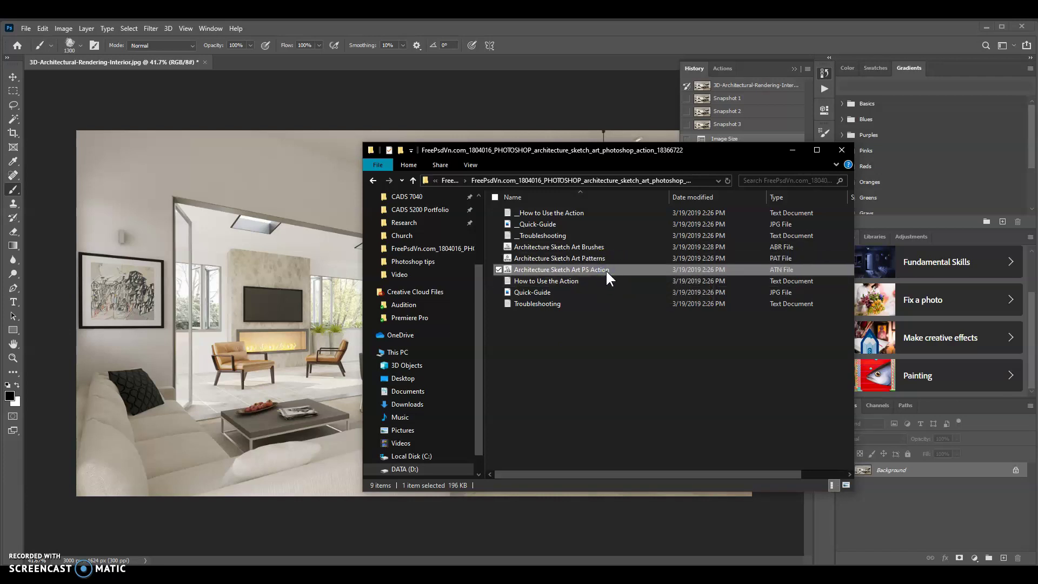
double_click(604, 274)
left_click(603, 310)
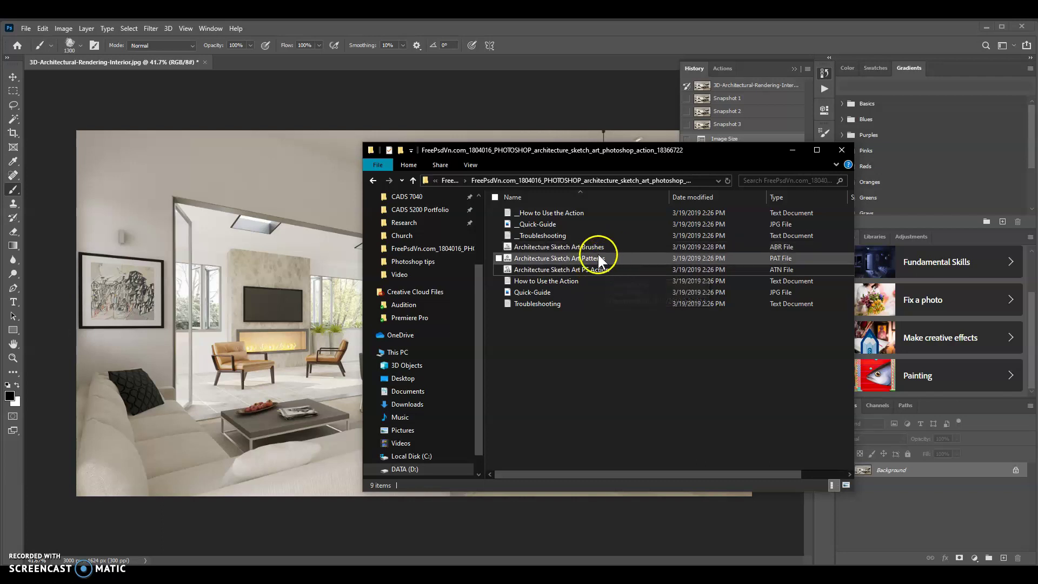
left_click(794, 151)
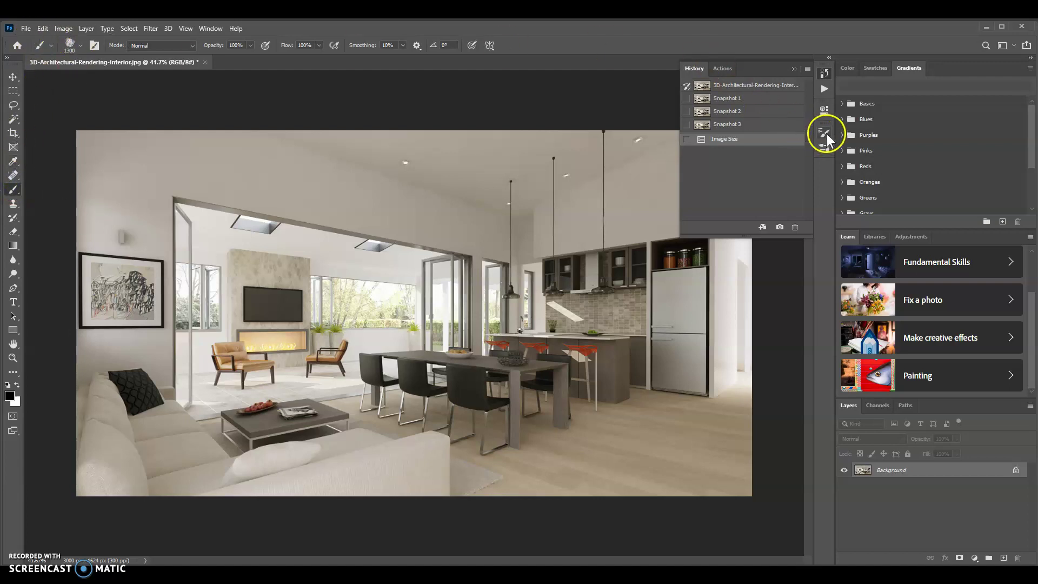
Step: Import the Architecture Sketch Art Brushes ABR file into the brush presets
left_click(210, 30)
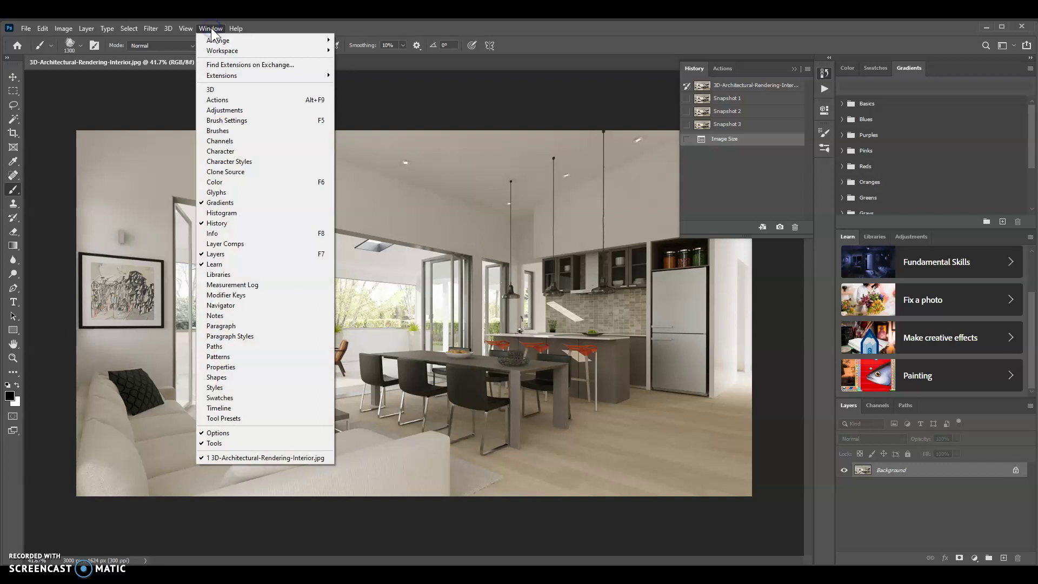
left_click(235, 131)
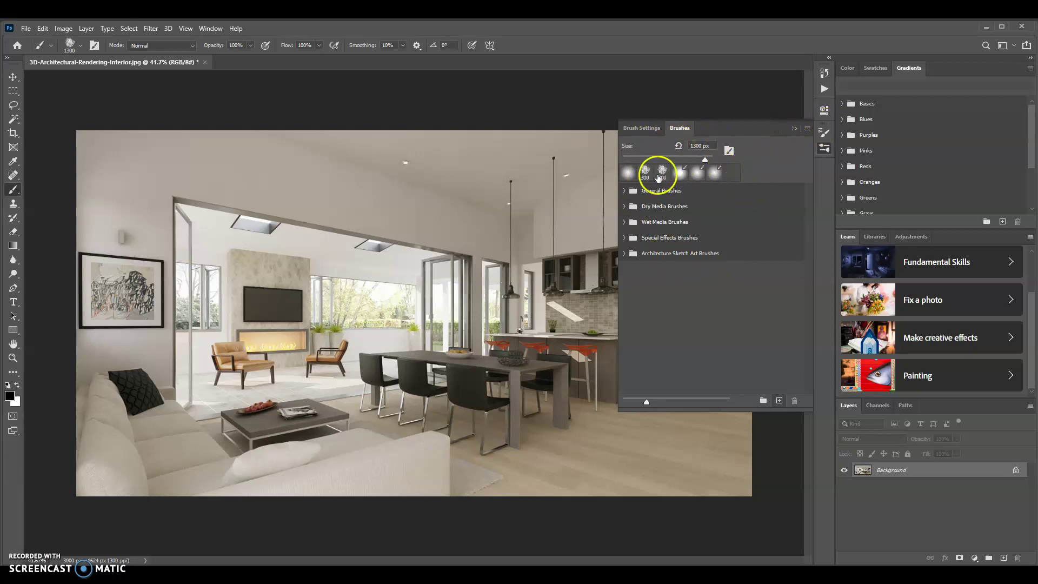
left_click(623, 189)
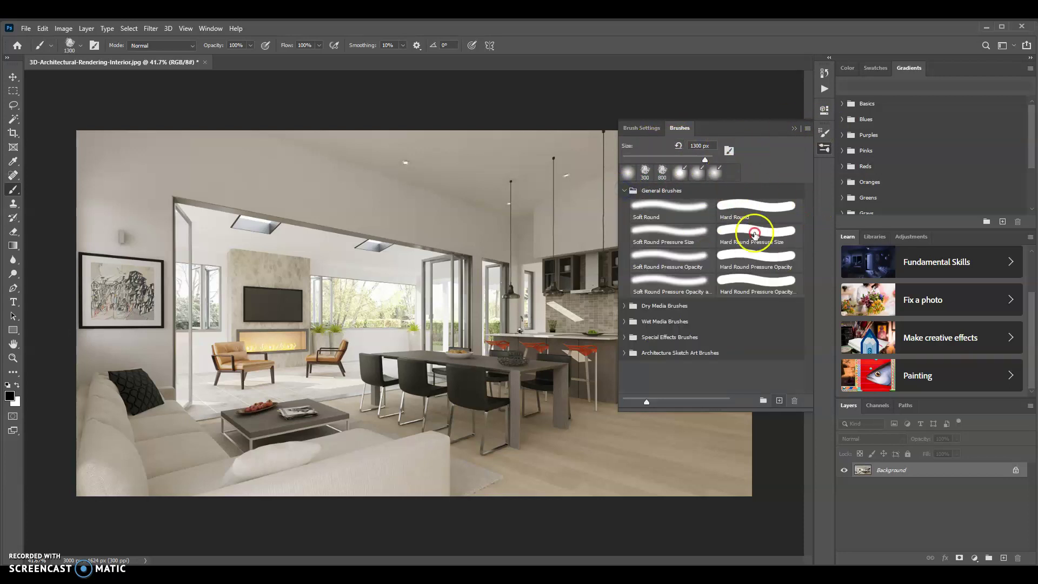
left_click(769, 153)
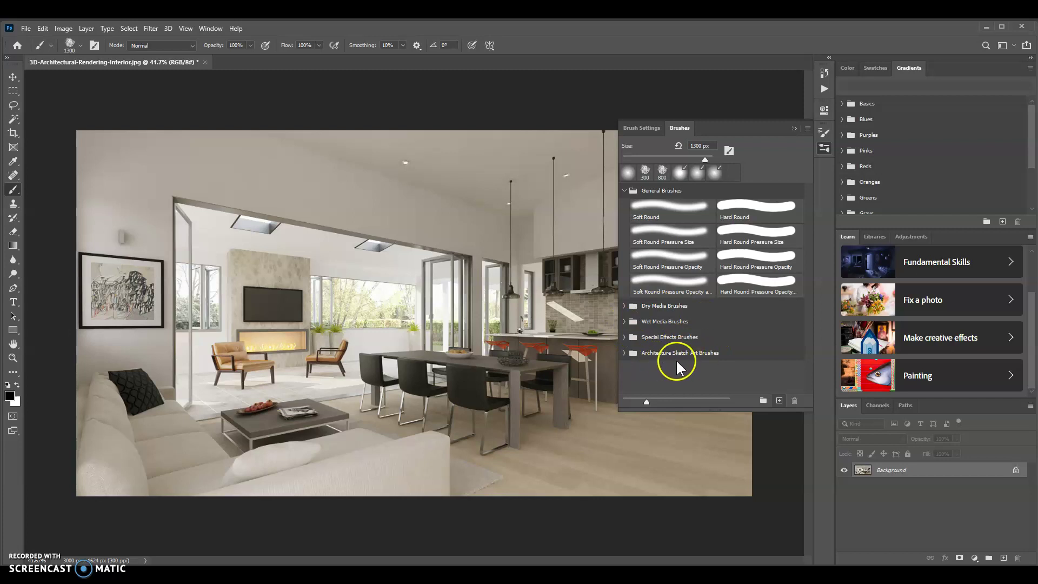
left_click(808, 129)
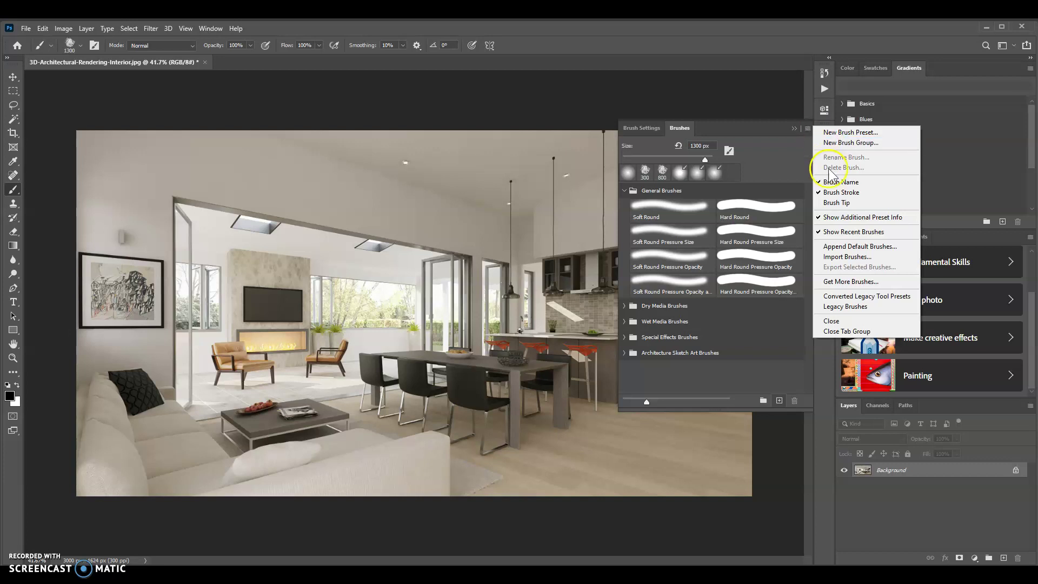
left_click(852, 258)
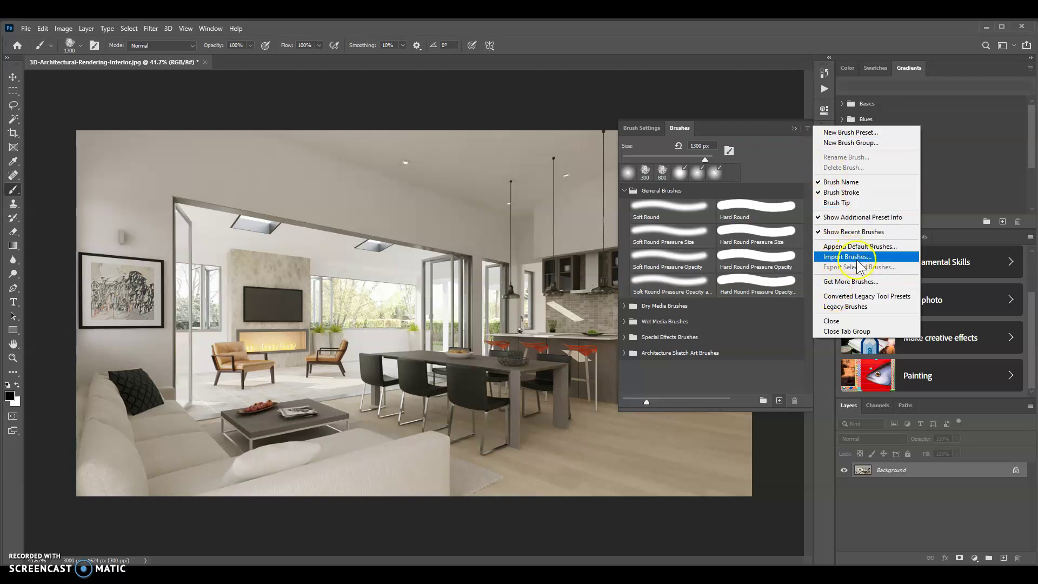
left_click(860, 258)
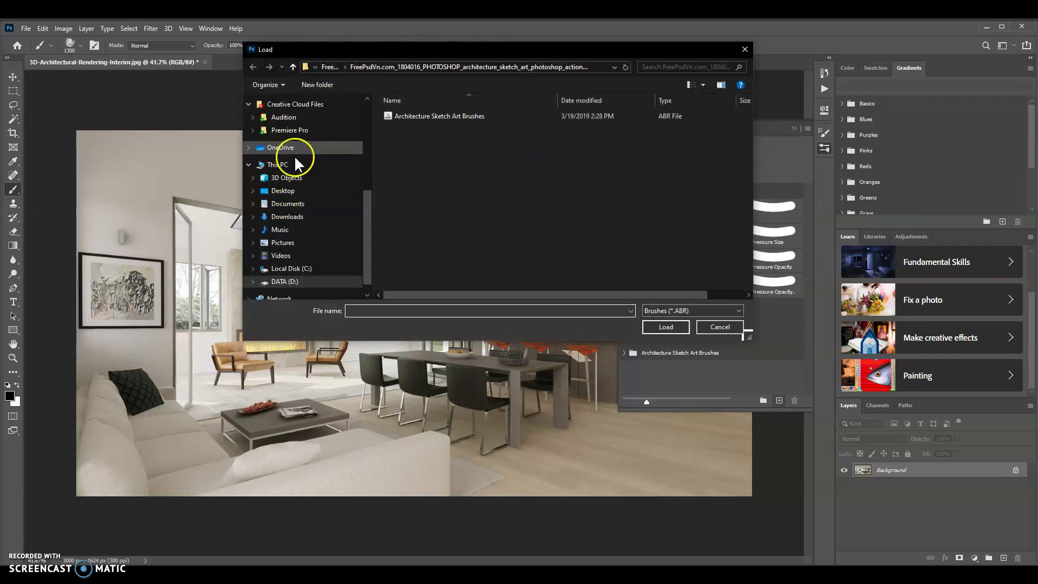
scroll(313, 216, "up", 3)
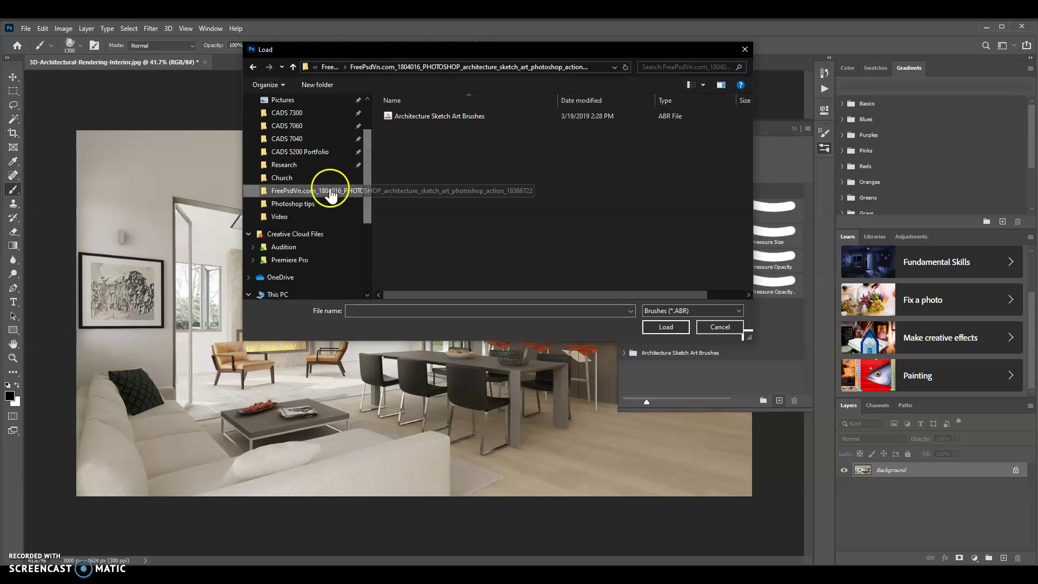
left_click(397, 115)
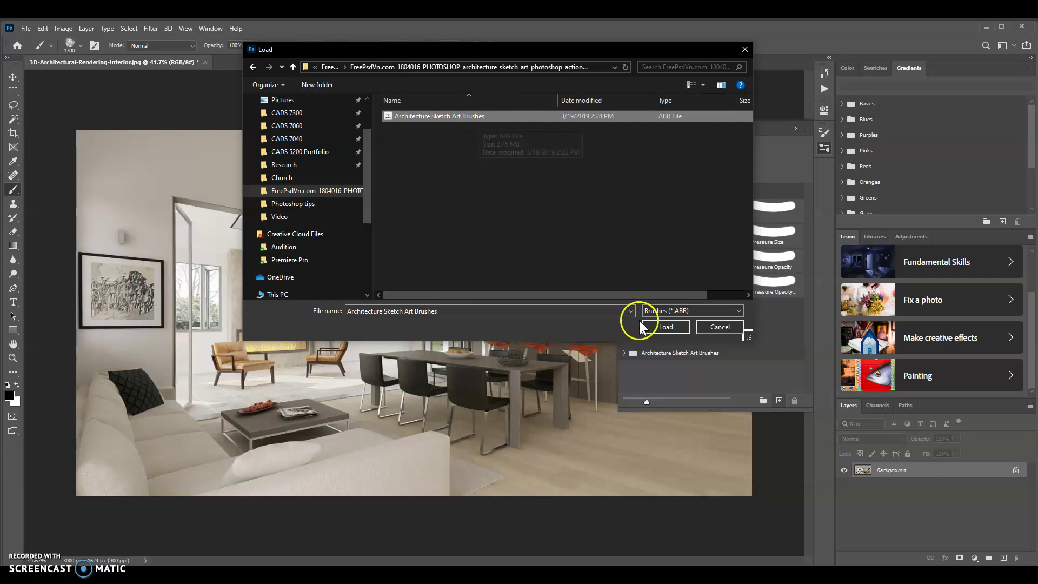
left_click(654, 324)
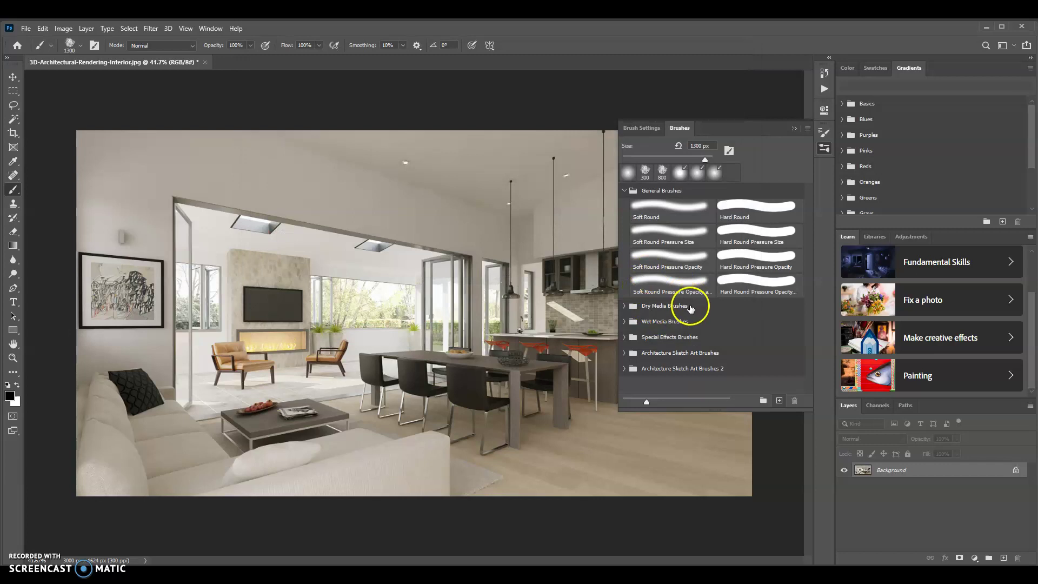
Step: Delete the duplicate Architecture Sketch Art Brushes 2 group and put away the brush presets
left_click(676, 370)
mouse_move(698, 370)
left_mouse_down()
mouse_move(790, 390)
mouse_move(795, 402)
left_mouse_up()
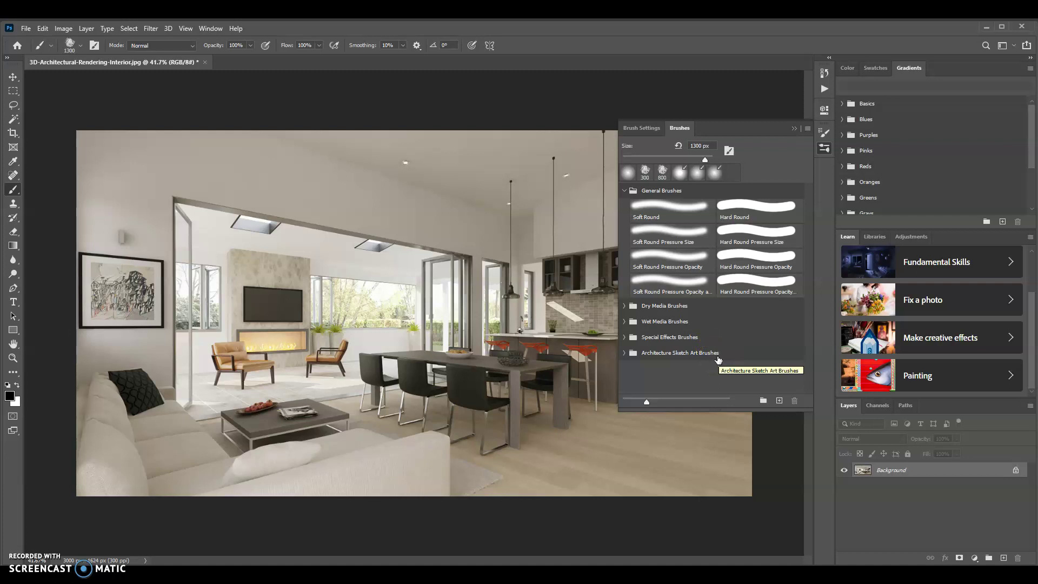
left_click(822, 135)
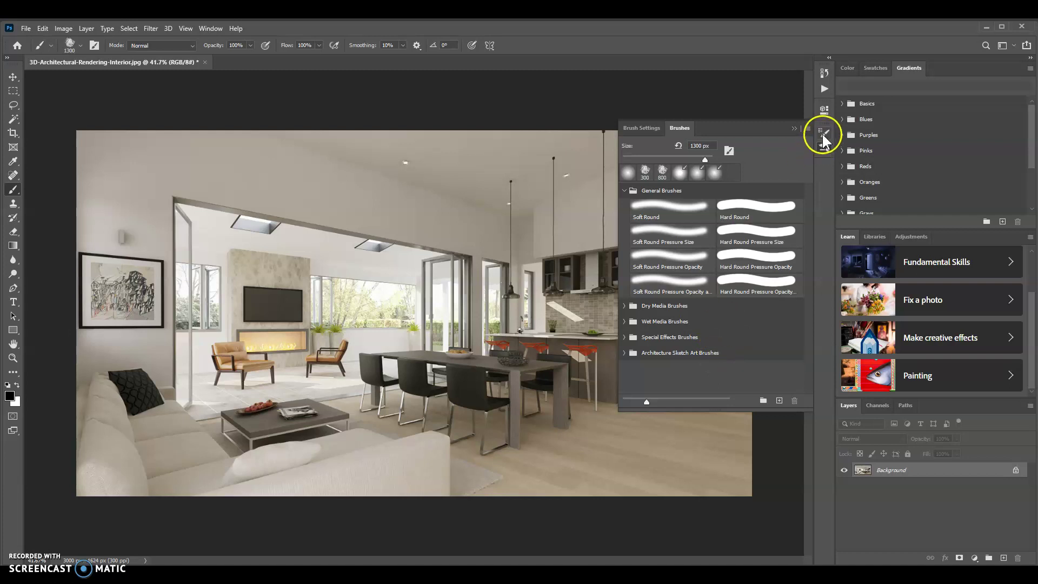
left_click(791, 126)
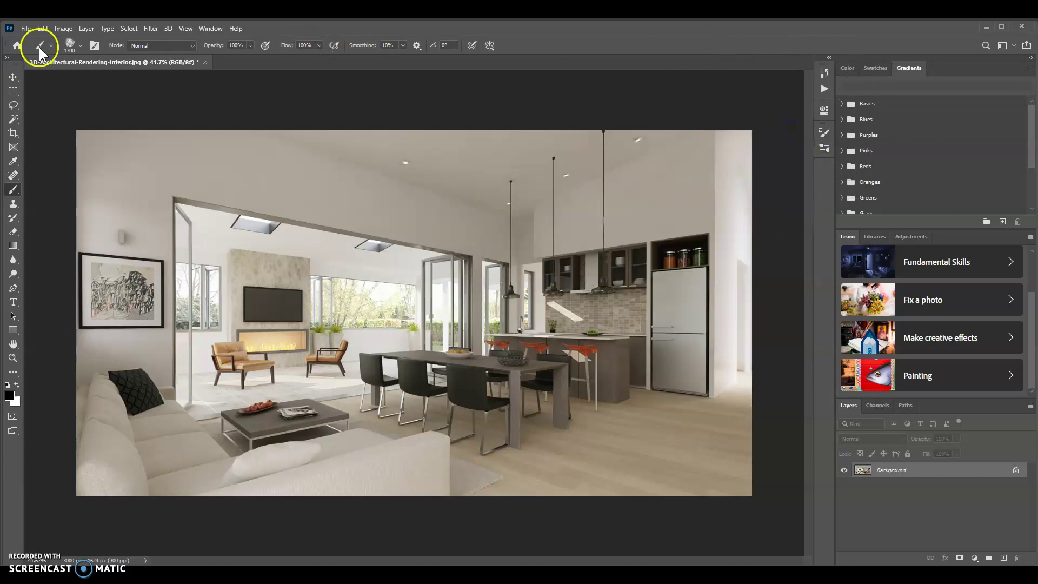
Step: Import the Architecture Sketch Art Patterns PAT file into the pattern presets
left_click(209, 28)
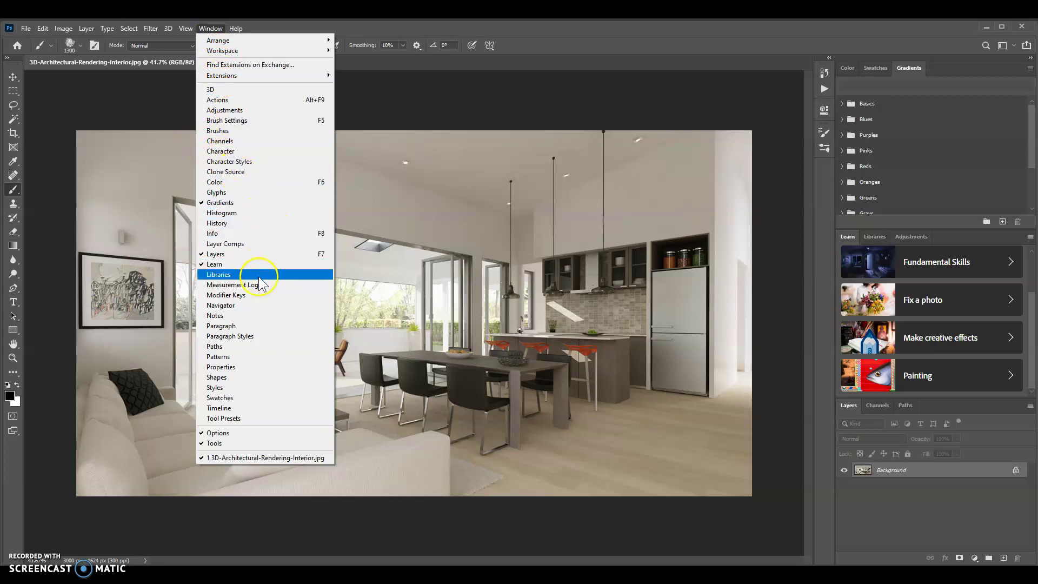
left_click(263, 357)
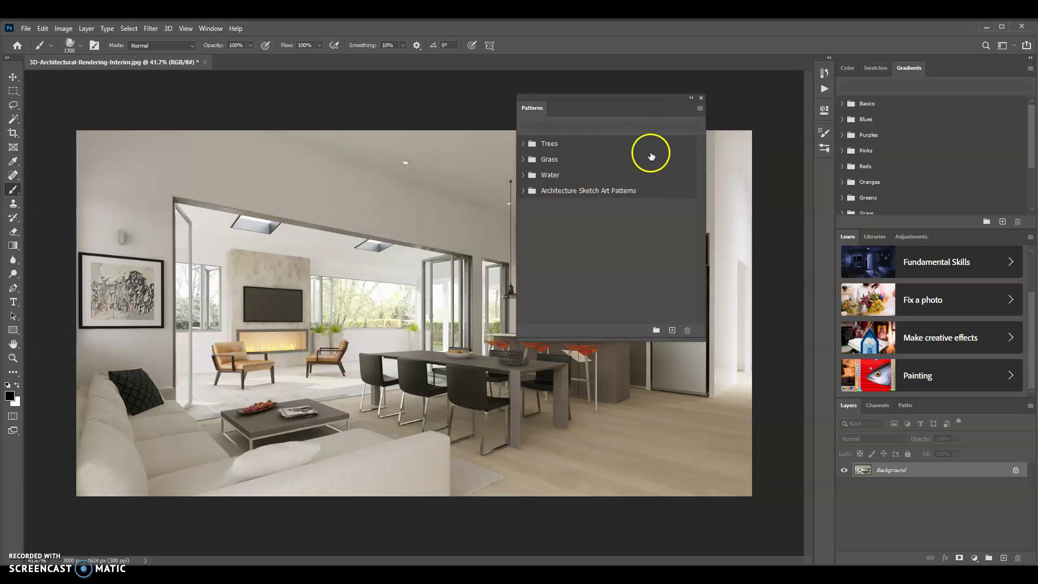
left_click(700, 108)
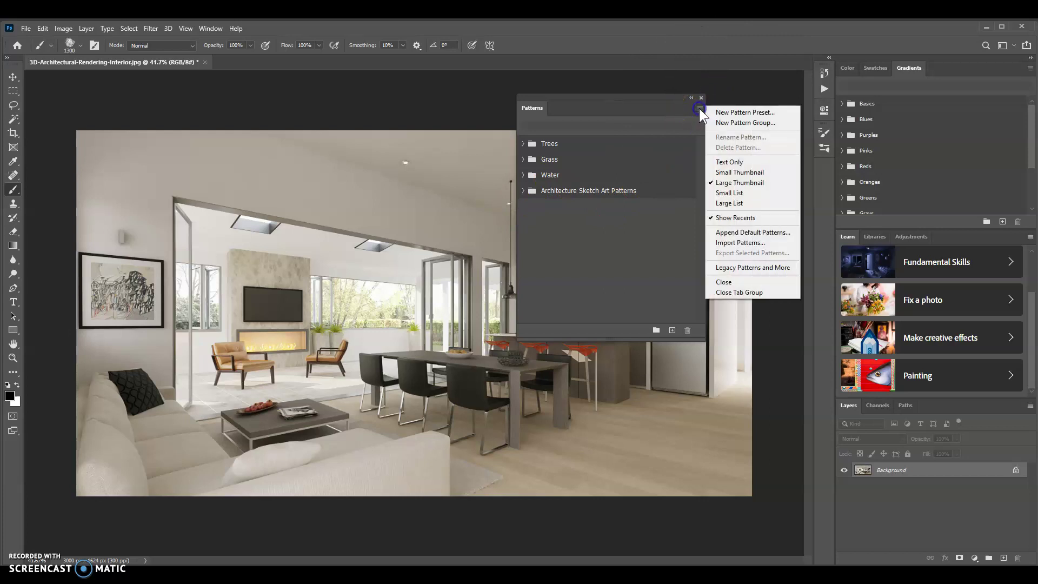
left_click(739, 241)
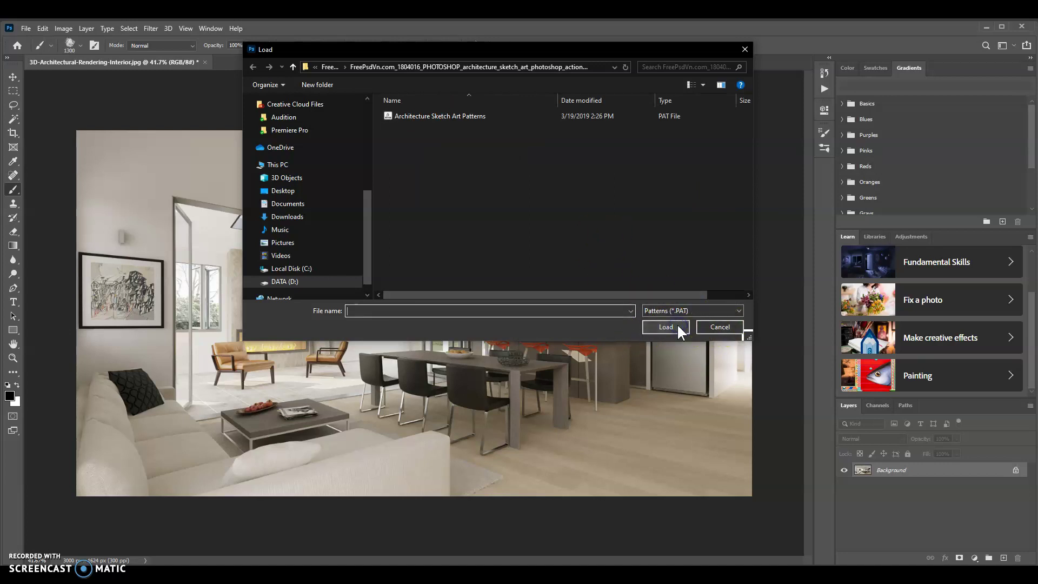
left_click(480, 118)
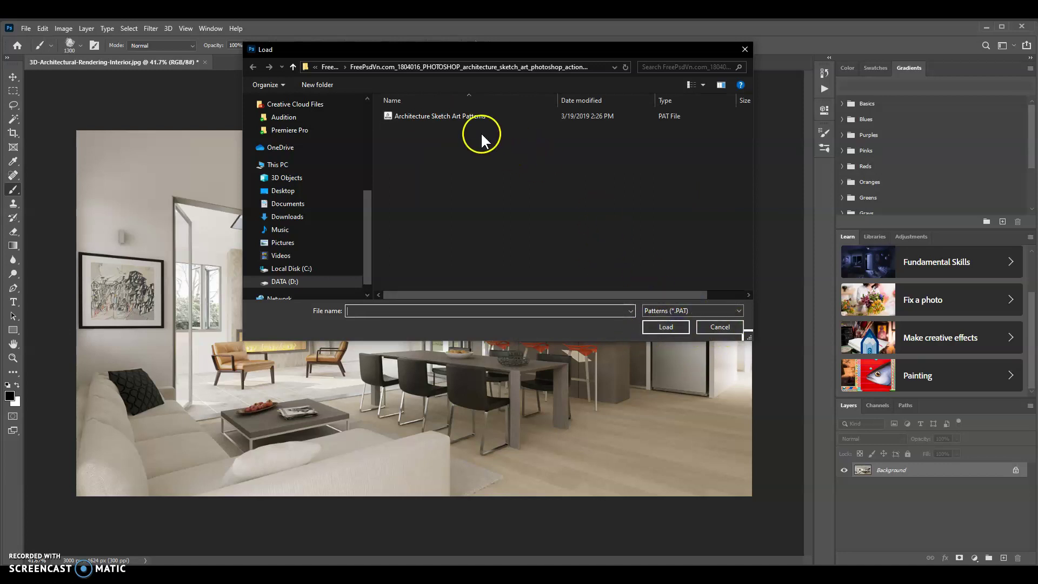
left_click(661, 328)
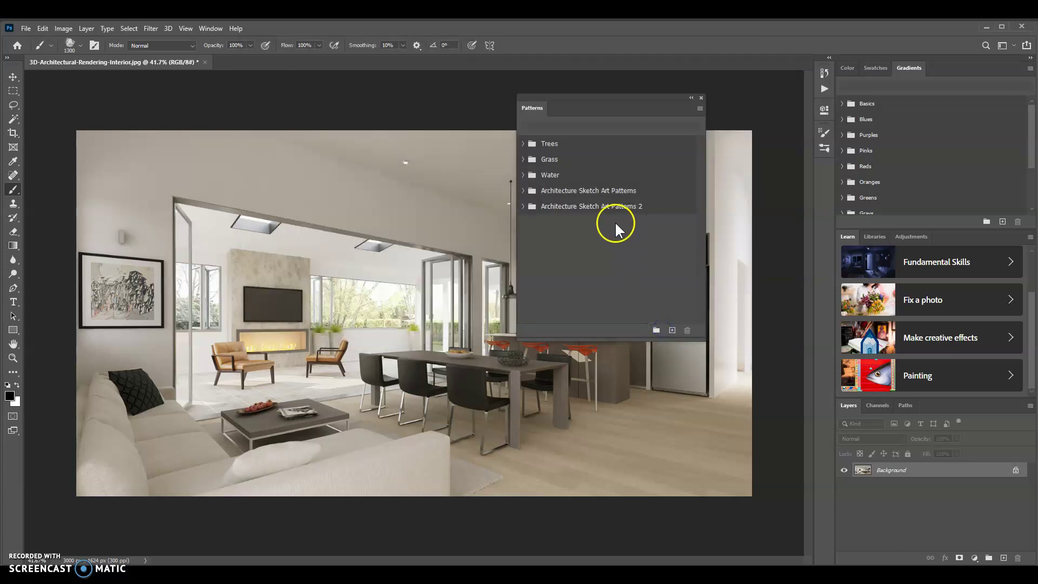
Step: Delete the duplicate Architecture Sketch Art Patterns 2 group and put away the pattern presets
mouse_move(557, 207)
left_mouse_down()
mouse_move(623, 240)
mouse_move(692, 322)
mouse_move(686, 331)
left_mouse_up()
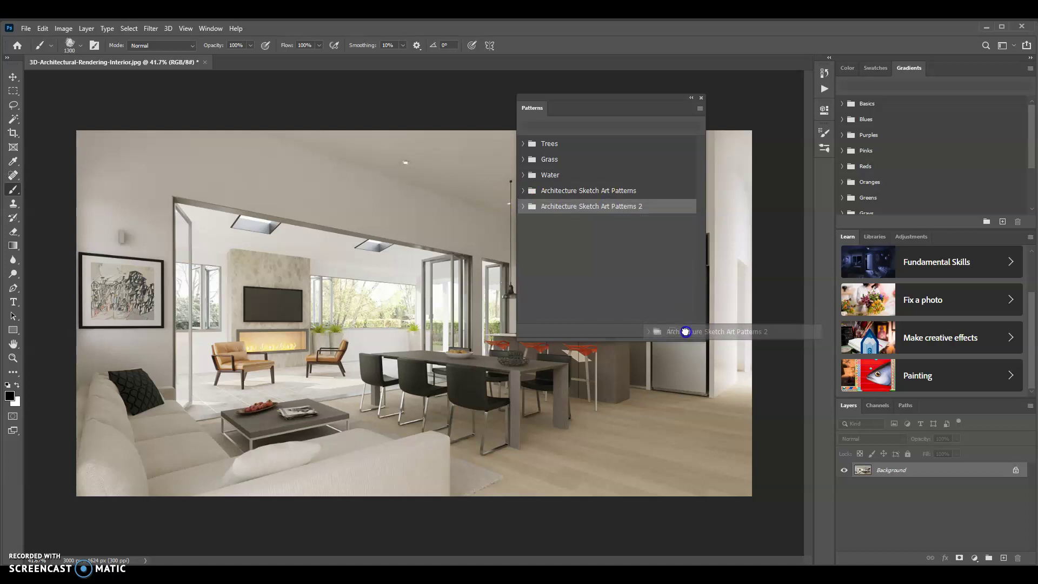
left_click_drag(685, 331, 686, 331)
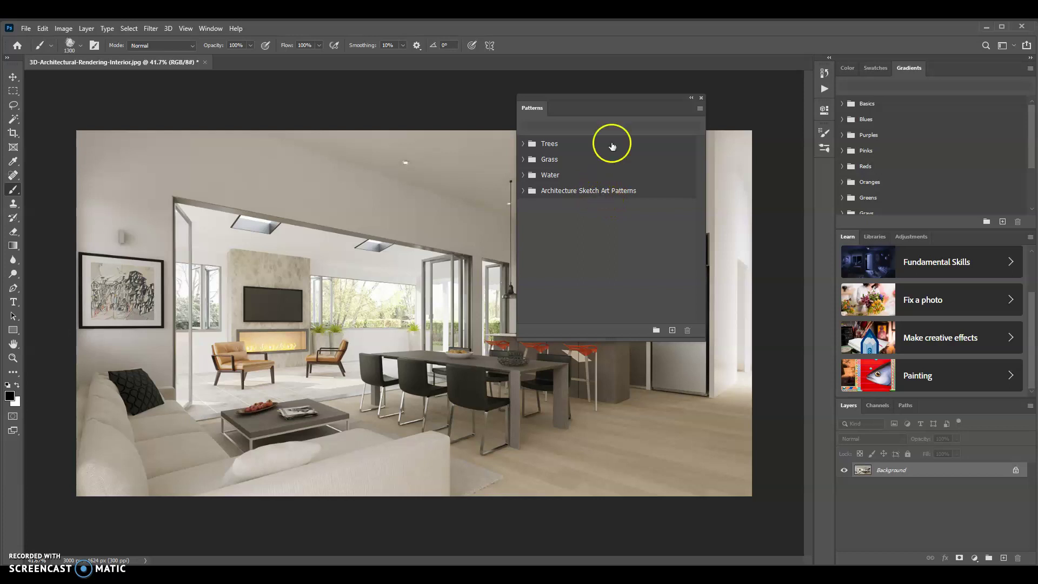
left_click(701, 98)
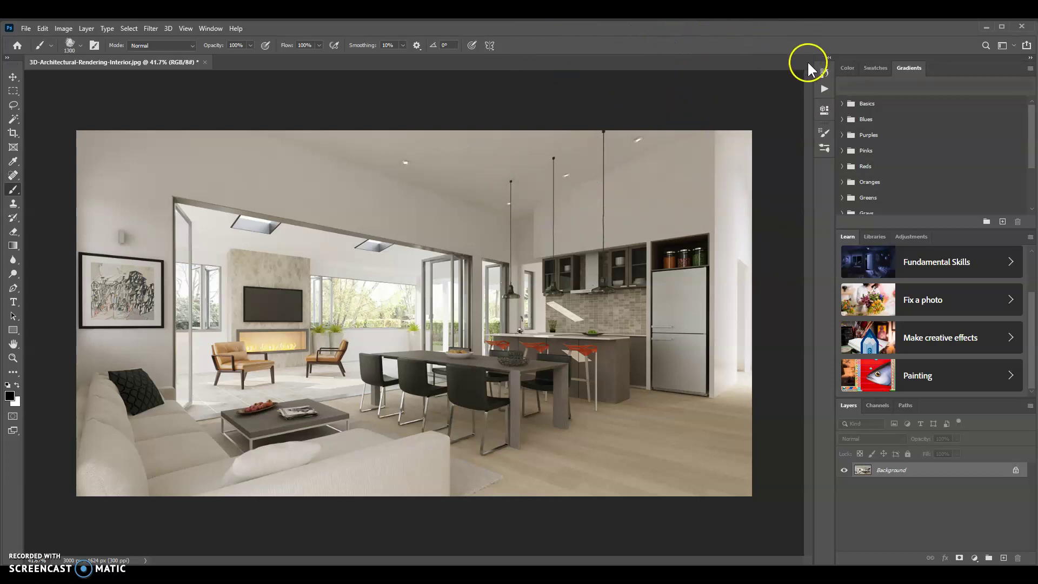
Step: Load the Architecture Sketch Art PS Action ATN file into the actions
left_click(210, 28)
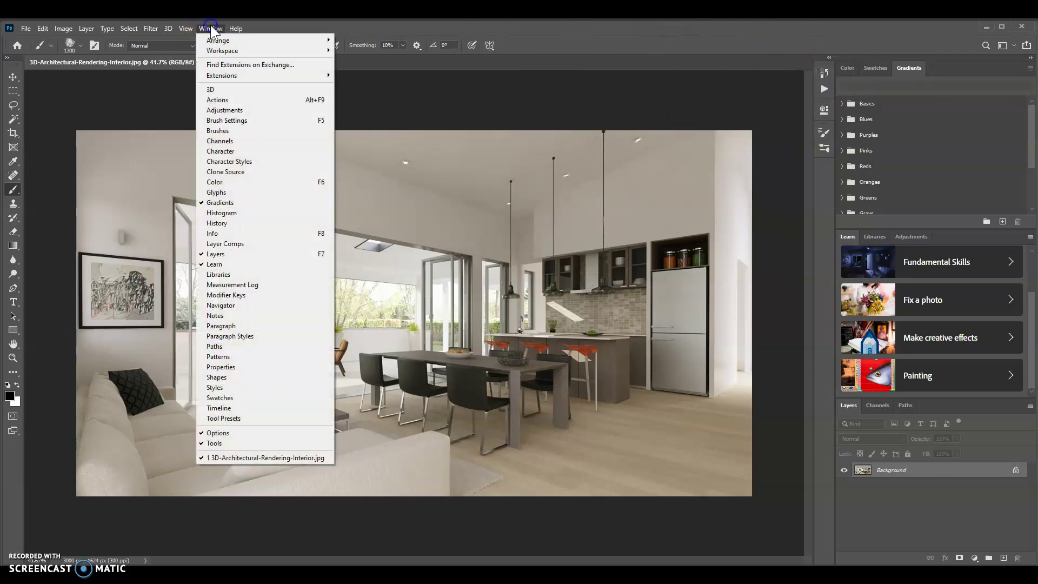
left_click(238, 100)
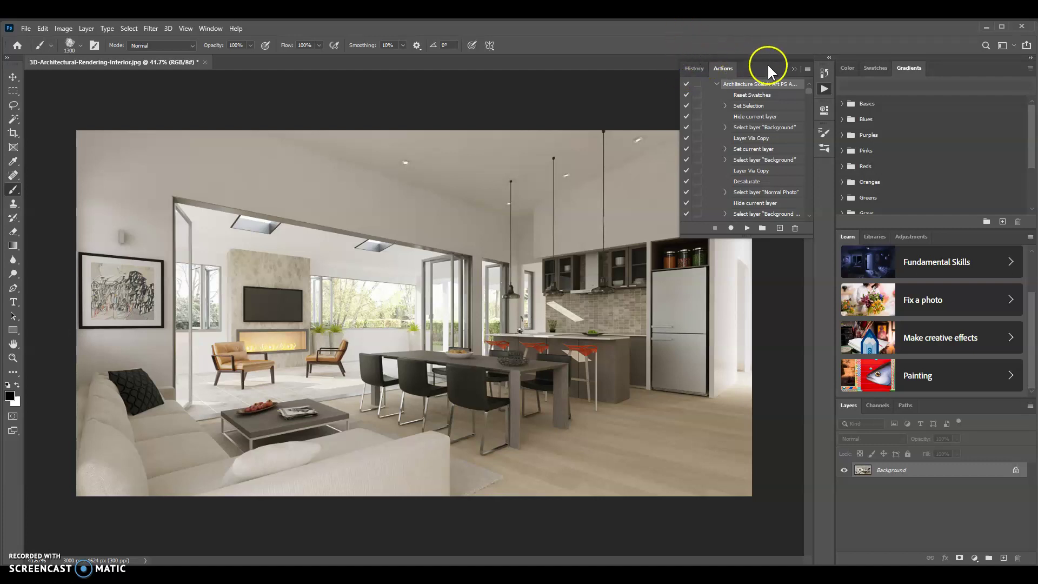
left_click(693, 67)
left_click(713, 65)
left_click(808, 69)
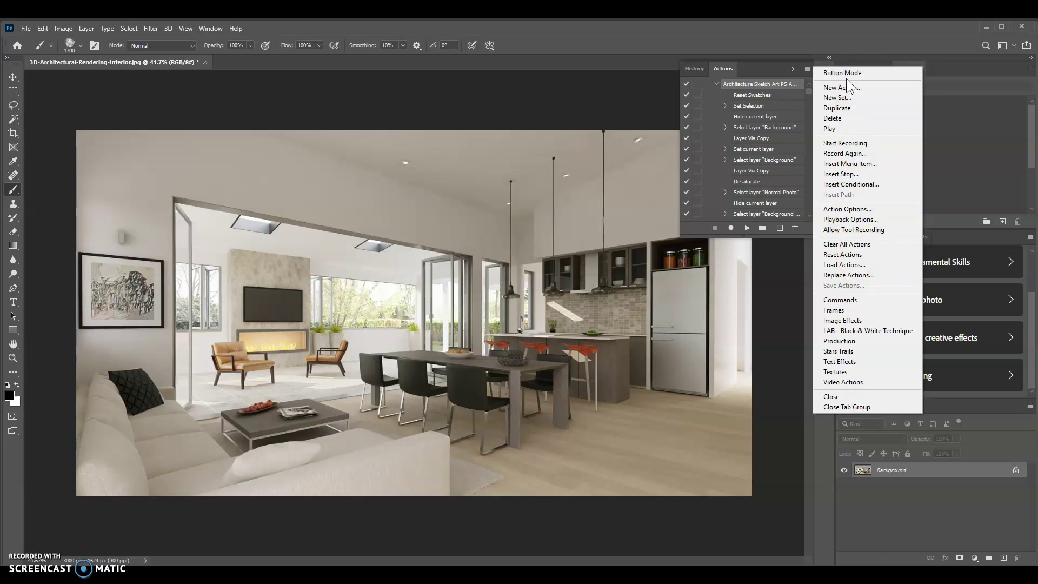
left_click(884, 304)
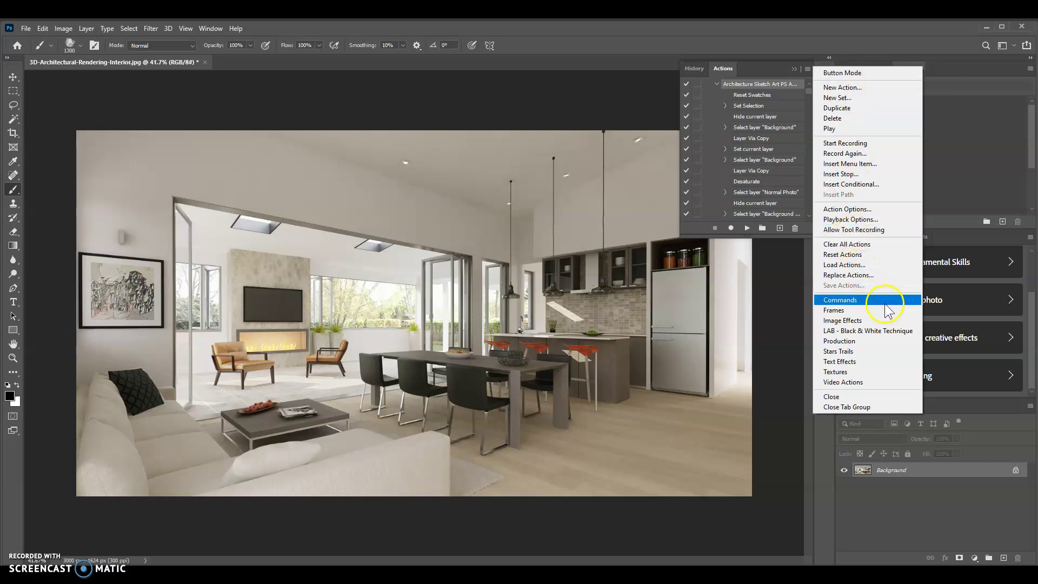
left_click(870, 264)
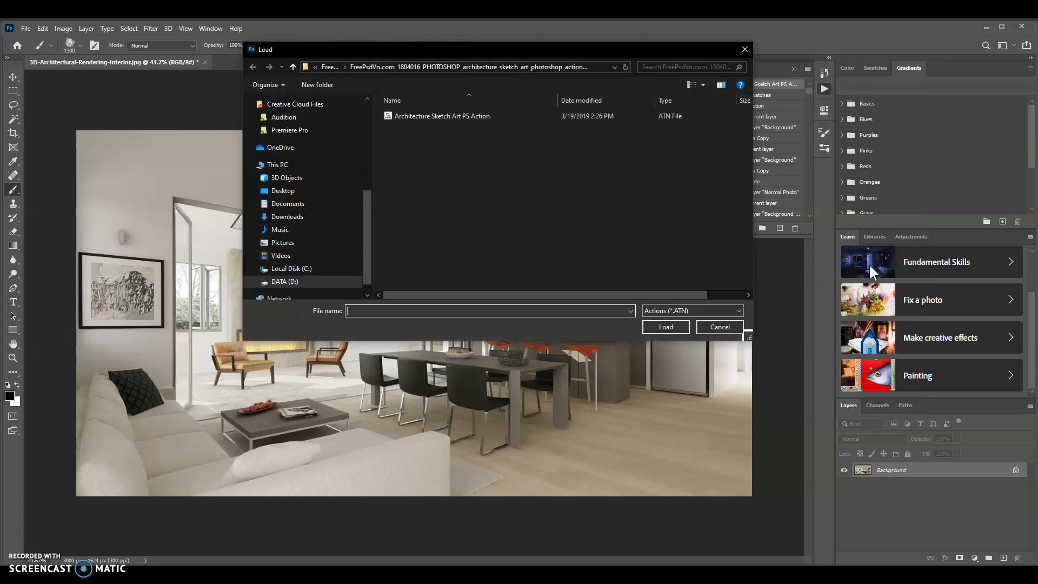
left_click(442, 116)
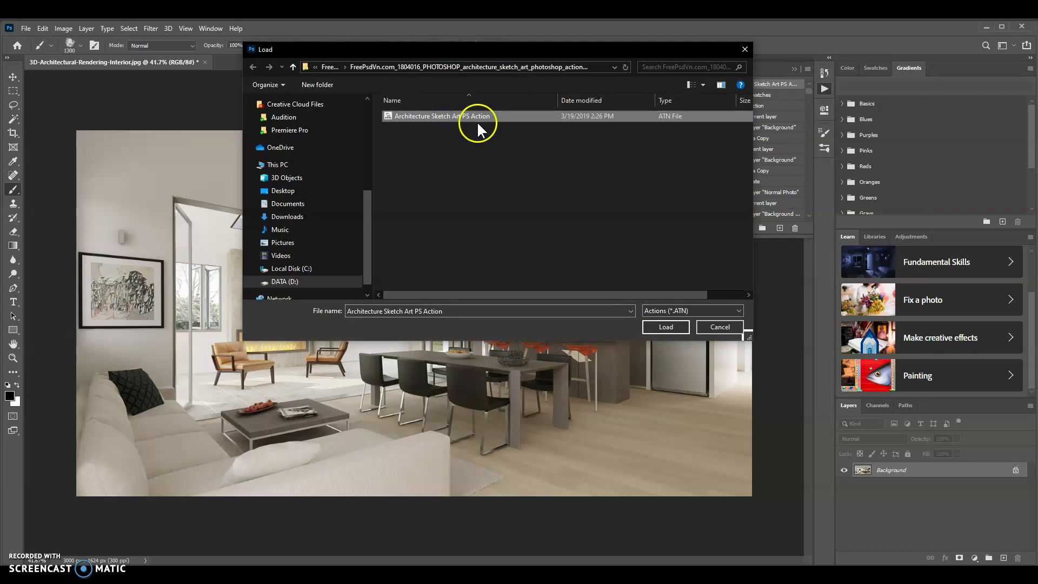
left_click(654, 326)
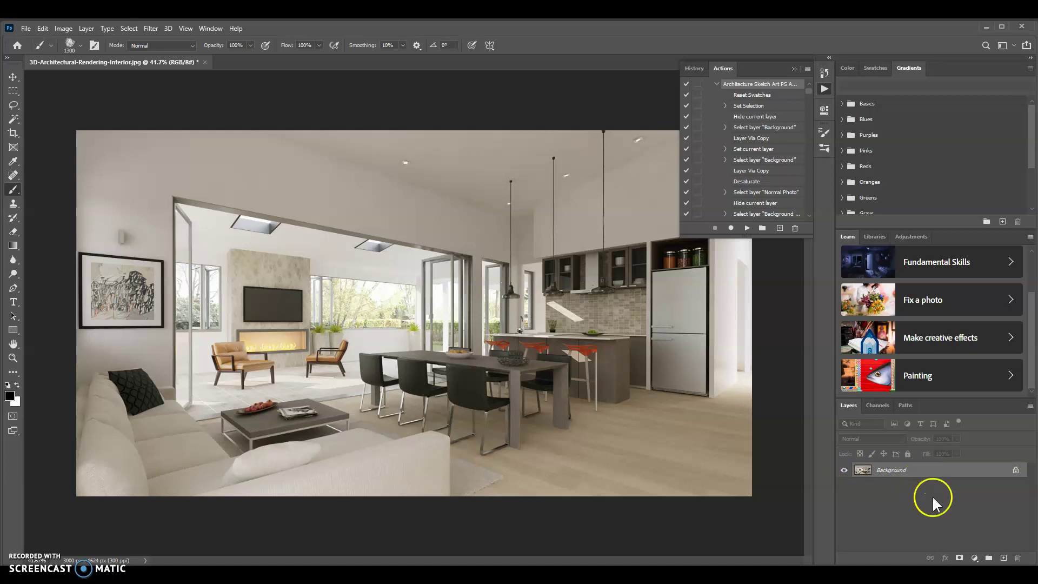
Step: Duplicate the Background layer and select the copy
key("ctrl+j")
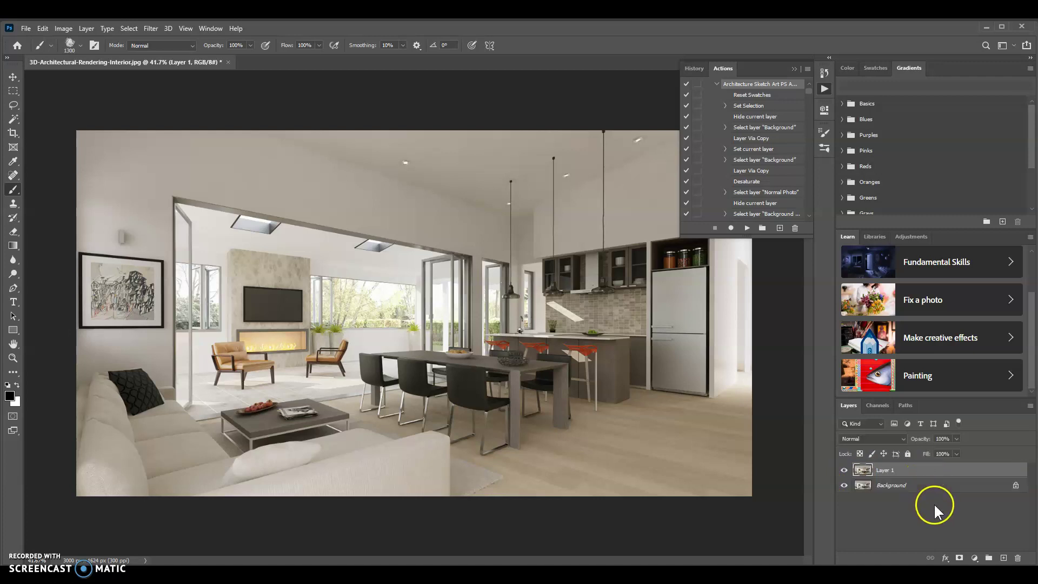
left_click(892, 474)
left_click(892, 475)
left_click(85, 29)
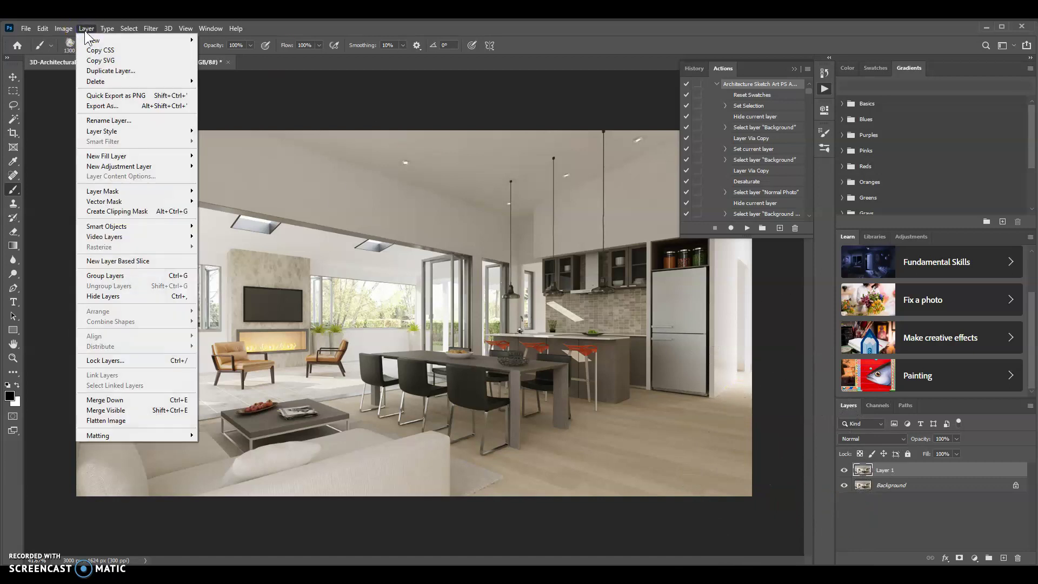
key("Right")
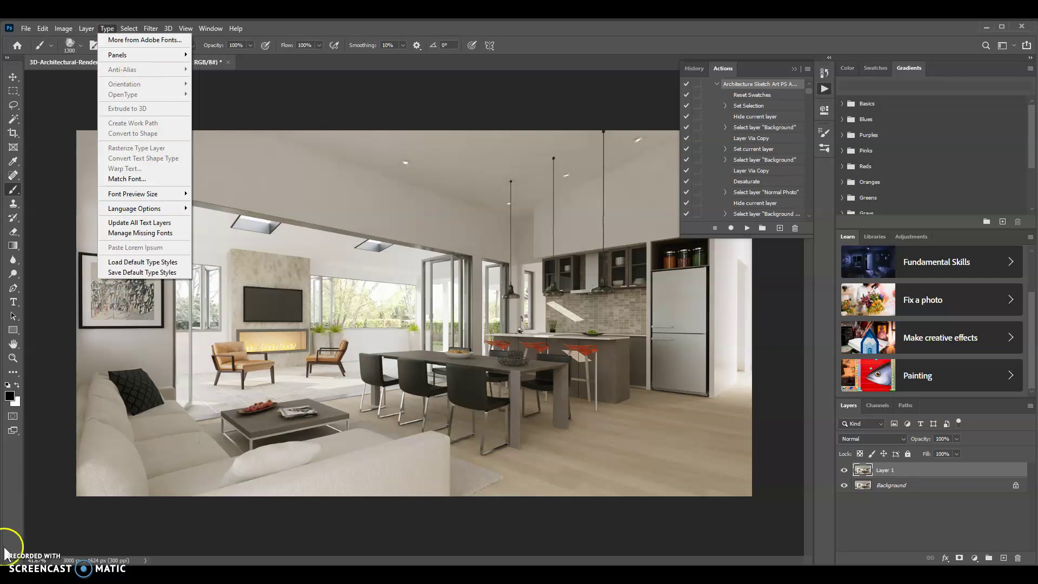
key("Left")
key("Right")
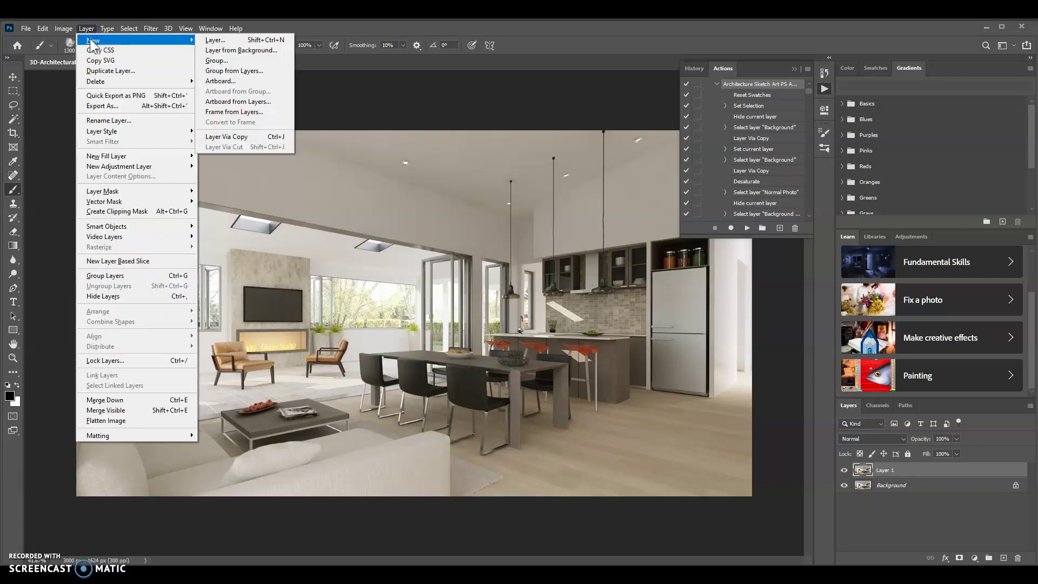
left_click(216, 50)
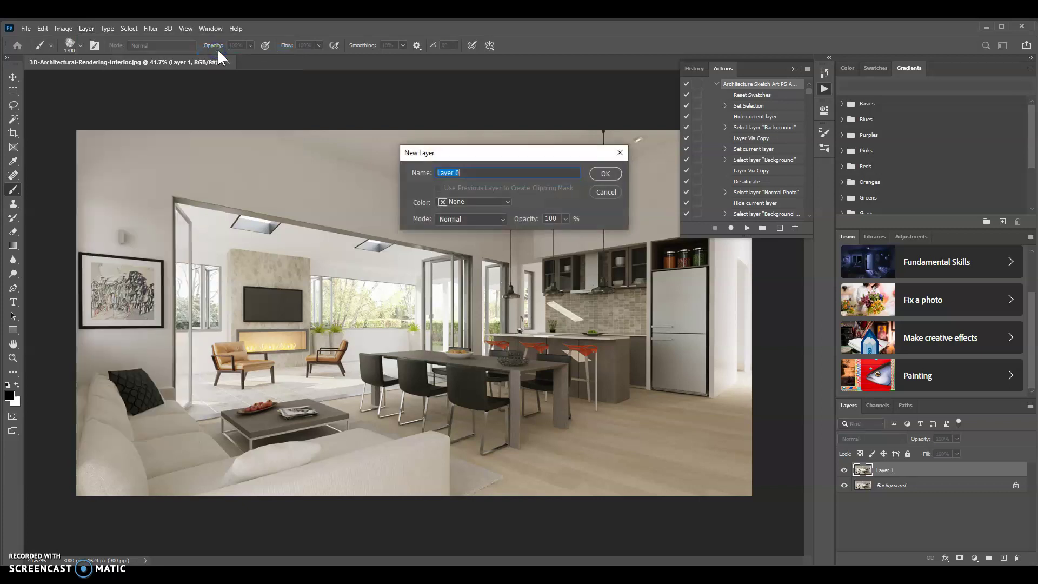
left_click(614, 191)
Step: Delete the original Background layer, keeping only the Layer 1 copy
left_click(893, 486)
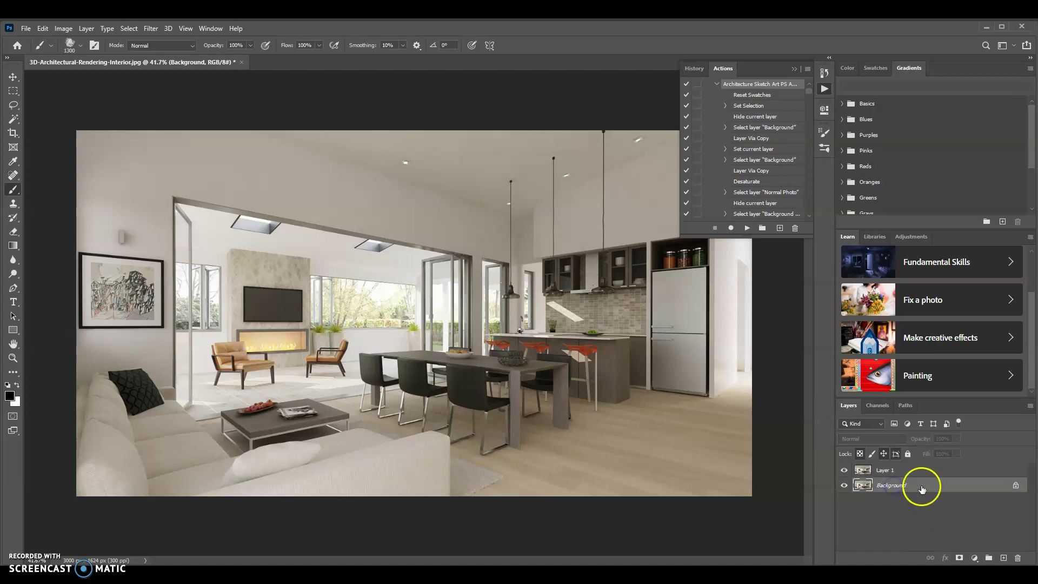
left_click(878, 469)
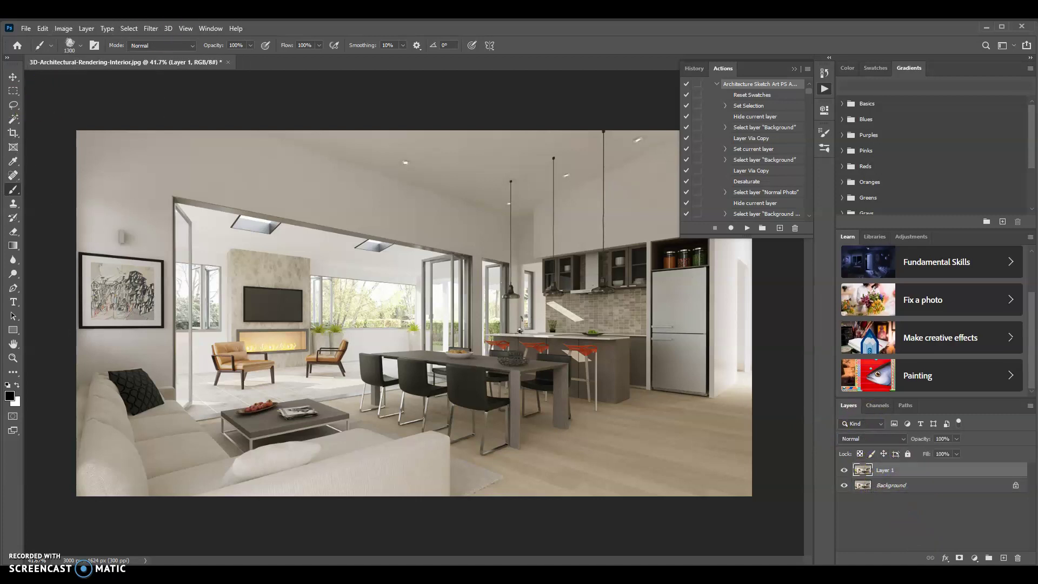
left_click(887, 485)
right_click(942, 482)
key("Escape")
left_click_drag(929, 485, 1017, 557)
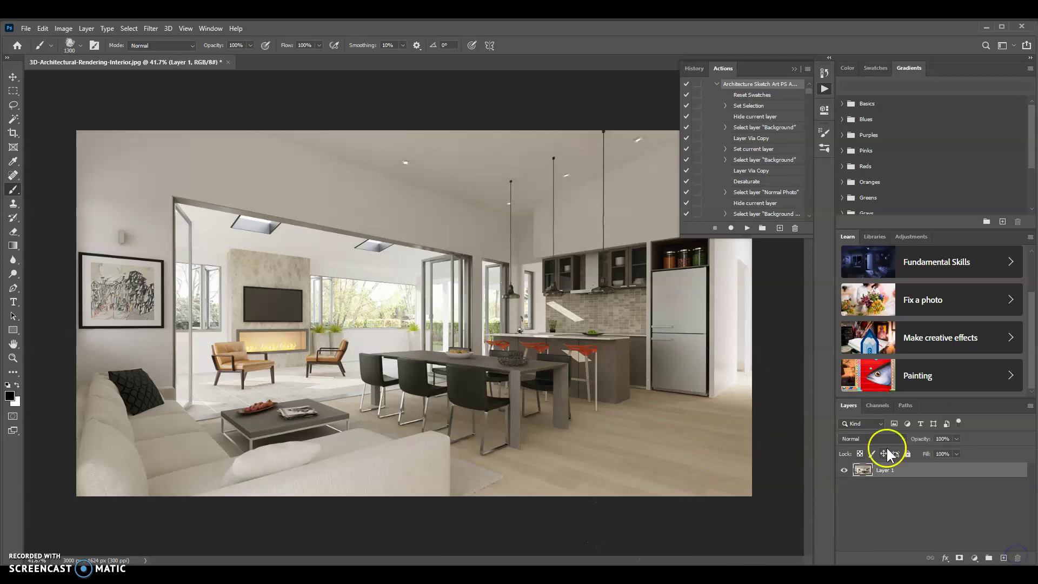
Step: Convert Layer 1 into the document's Background layer
left_click(86, 28)
mouse_move(105, 40)
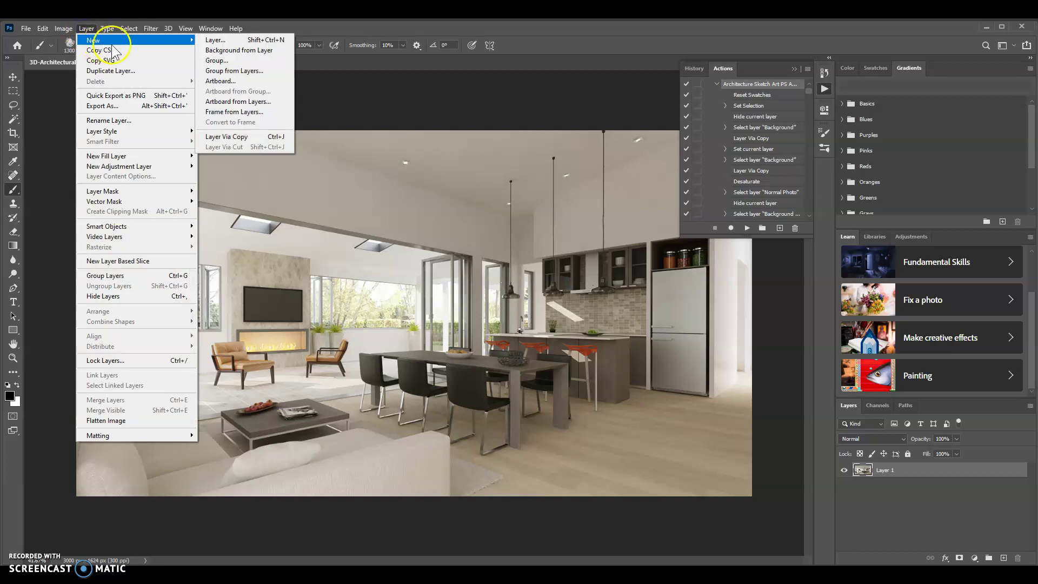
left_click(221, 51)
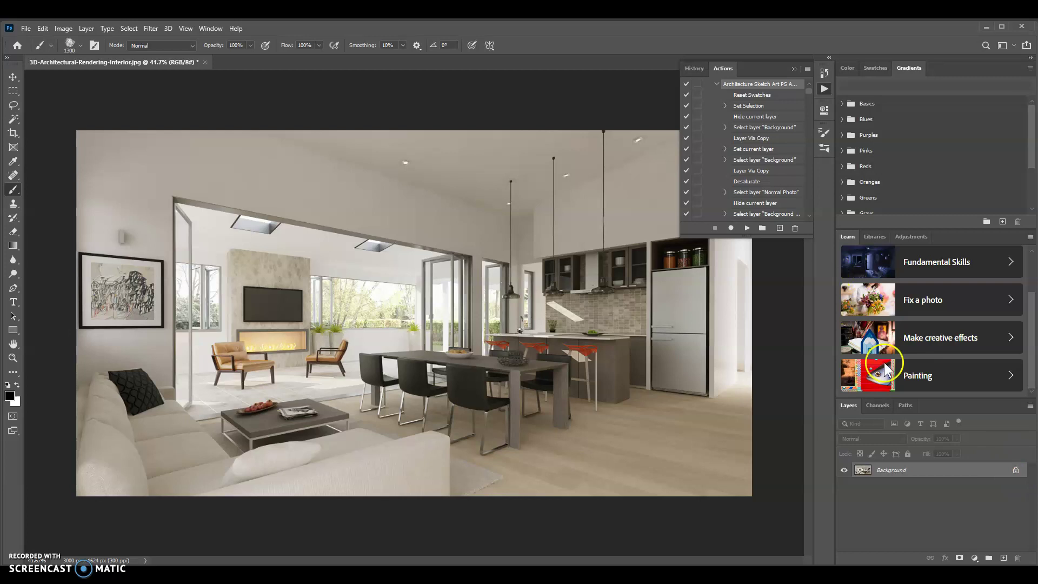
Step: Add an empty layer above the Background and choose the Soft Round brush with partly raised hardness
left_click(1003, 559)
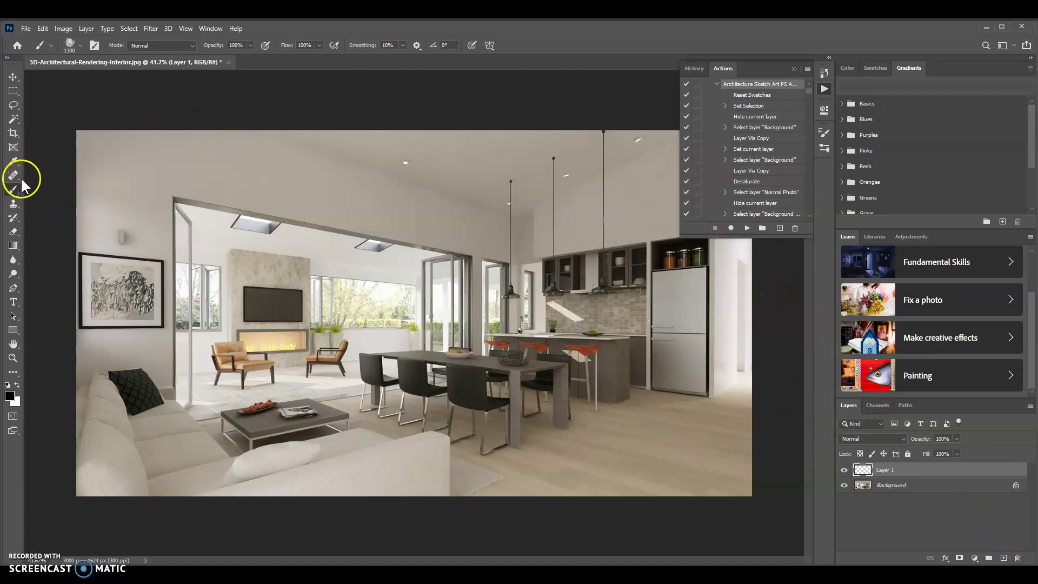
left_click(80, 46)
left_click(71, 162)
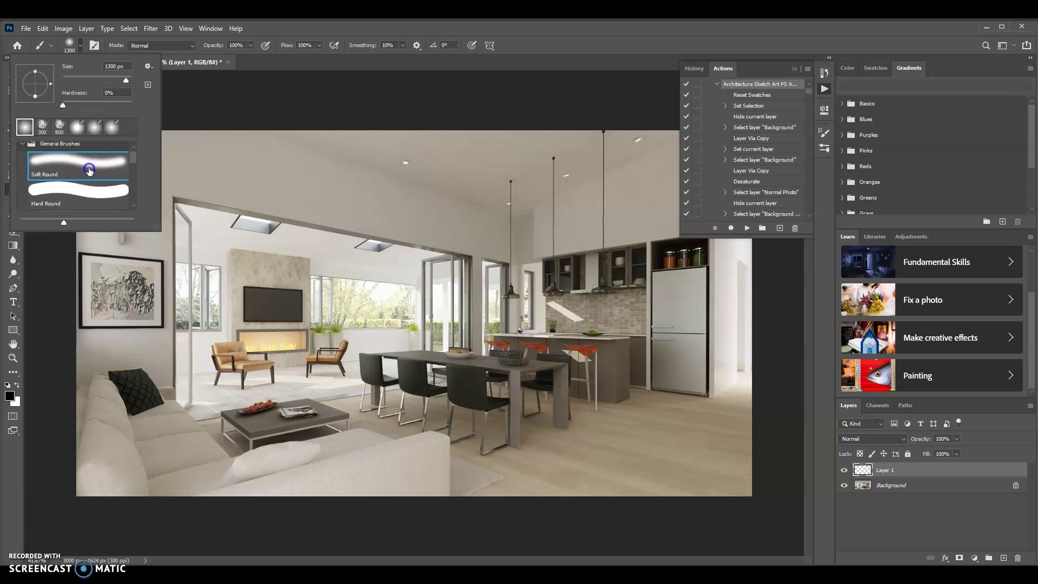
left_click_drag(64, 104, 98, 105)
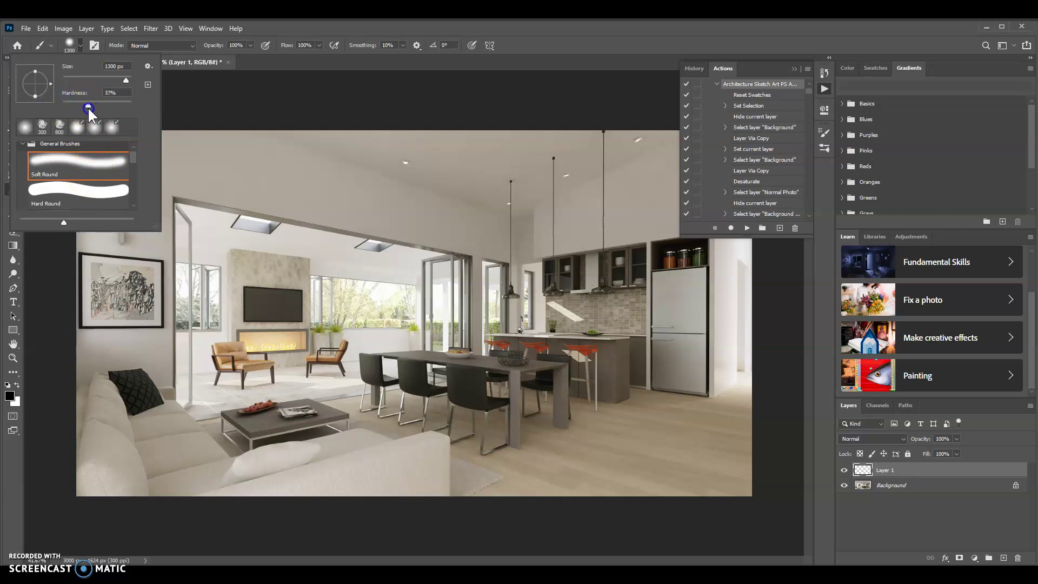
key("Return")
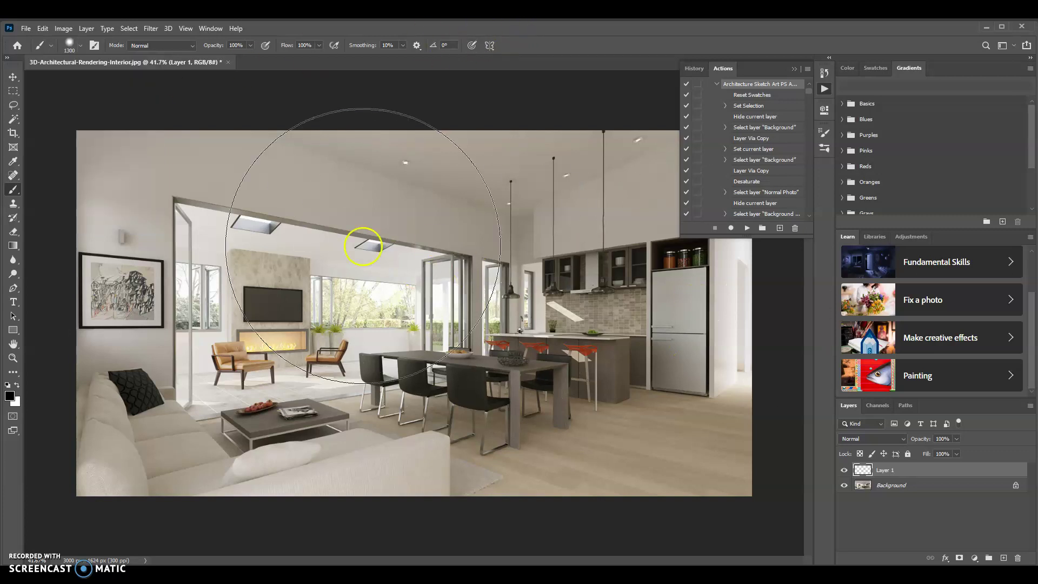
Step: Set the soft round brush size to 600 px for painting over the room
key("bracketleft")
key("bracketleft")
key("bracketleft")
key("bracketleft")
key("bracketleft")
key("bracketleft")
key("bracketleft")
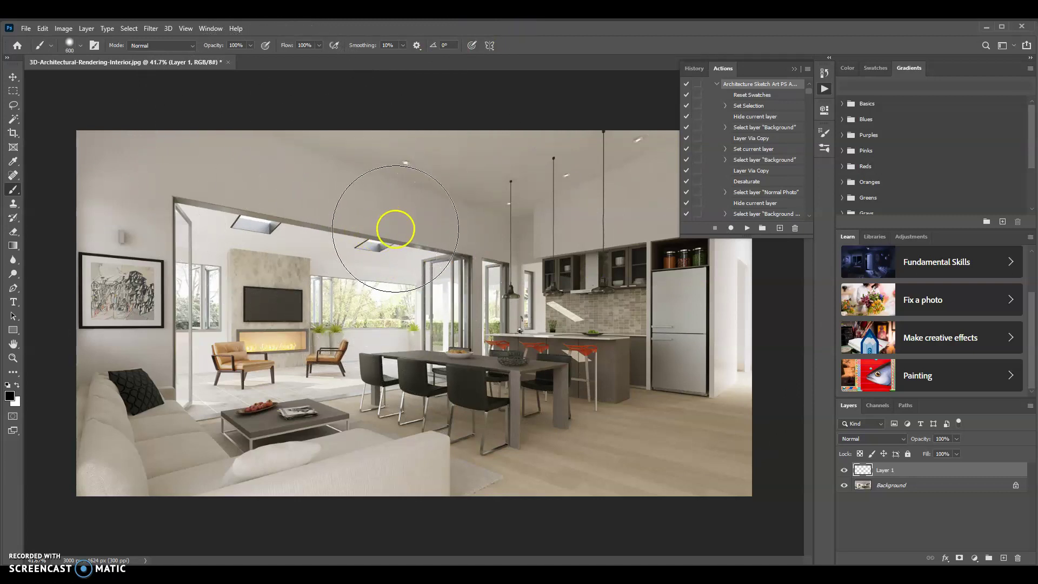
key("bracketright")
key("bracketright")
key("bracketright")
key("bracketright")
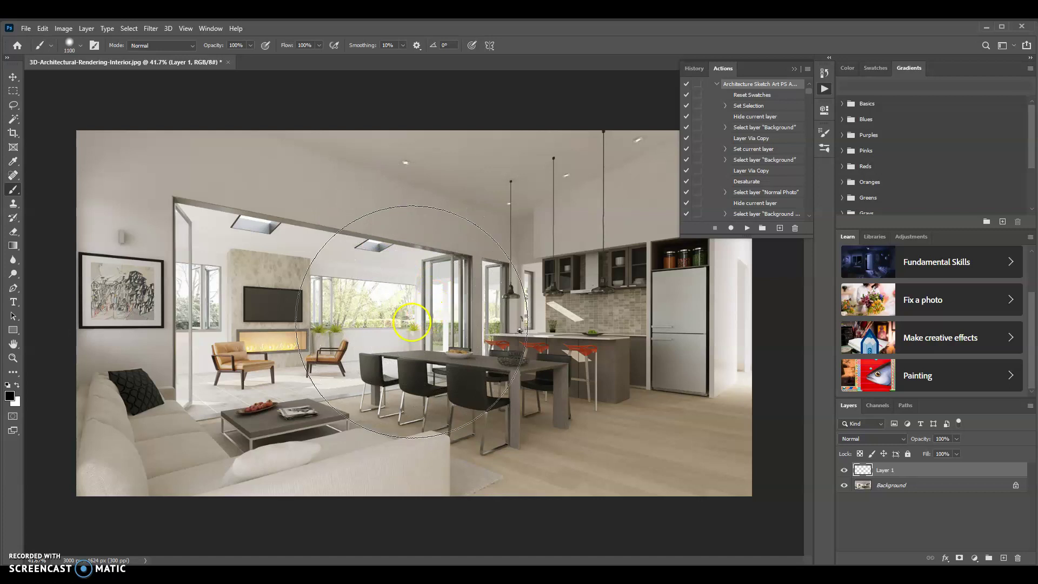
key("bracketleft")
key("bracketleft")
key("bracketleft")
key("bracketright")
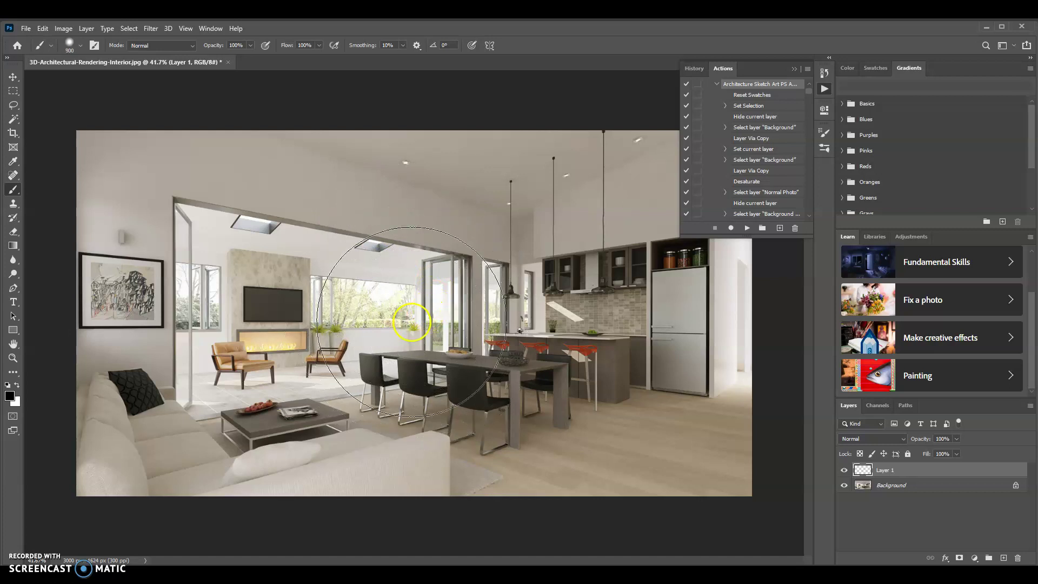
key("bracketleft")
key("bracketleft")
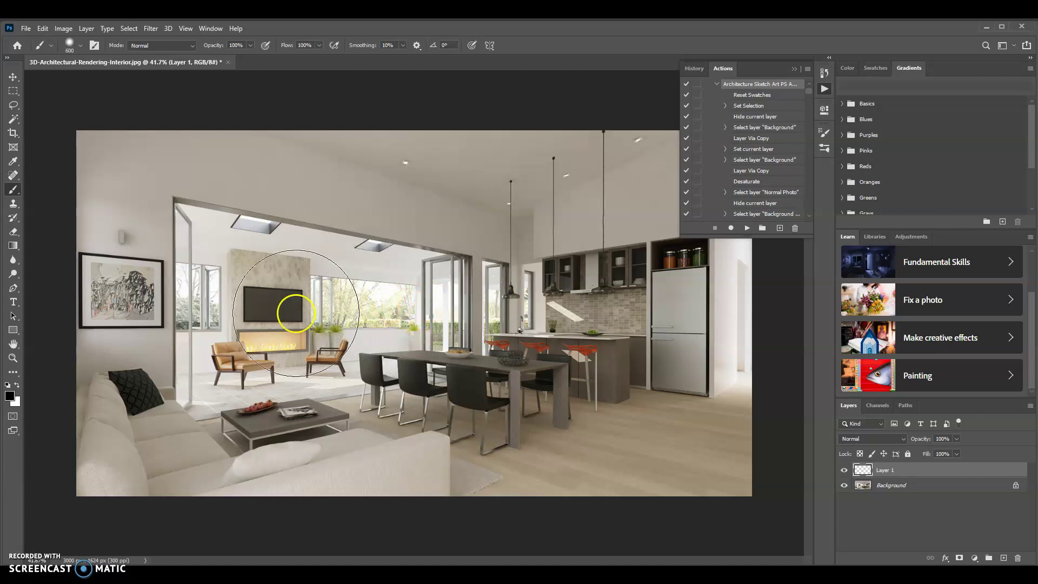
Step: Undo a black test stroke over the dining area and set the foreground colour to red, ff0000
mouse_move(484, 359)
left_mouse_down()
mouse_move(380, 339)
mouse_move(455, 356)
mouse_move(436, 324)
left_mouse_up()
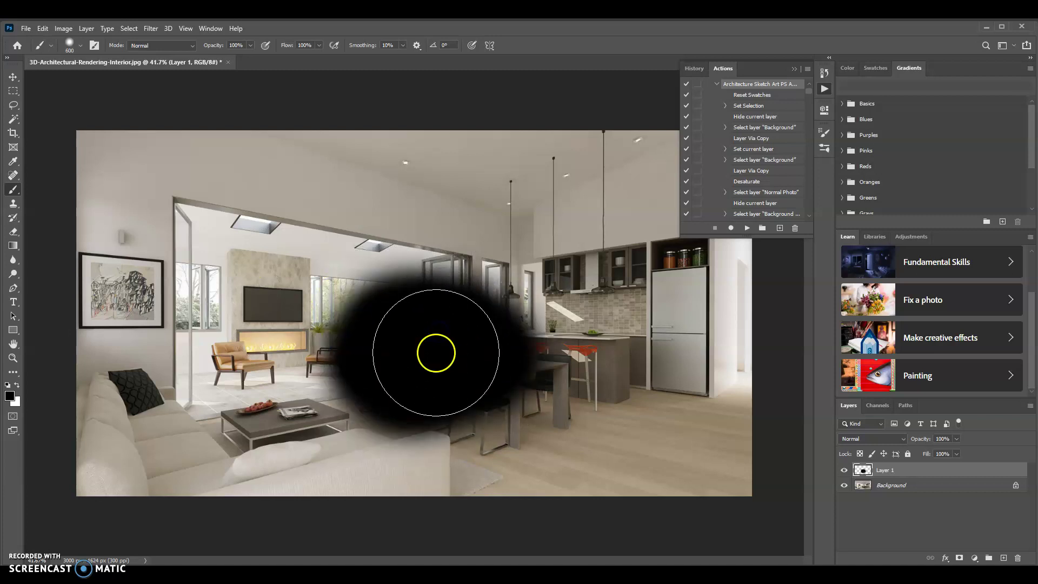
key("ctrl+z")
left_click(10, 395)
left_click(567, 305)
type("ff0000")
left_click(606, 131)
Step: Paint red on Layer 1 over the sofa, living area, dining table and kitchen, leaving the image's outer margins mostly unpainted
mouse_move(456, 347)
left_mouse_down()
mouse_move(440, 296)
mouse_move(428, 336)
mouse_move(299, 323)
mouse_move(132, 392)
mouse_move(467, 397)
mouse_move(542, 348)
mouse_move(466, 342)
mouse_move(281, 272)
mouse_move(272, 309)
mouse_move(245, 296)
mouse_move(262, 301)
mouse_move(288, 277)
mouse_move(354, 270)
mouse_move(441, 300)
mouse_move(682, 269)
mouse_move(689, 283)
mouse_move(612, 344)
mouse_move(491, 384)
mouse_move(364, 397)
mouse_move(263, 387)
mouse_move(169, 424)
mouse_move(108, 427)
mouse_move(279, 448)
left_mouse_up()
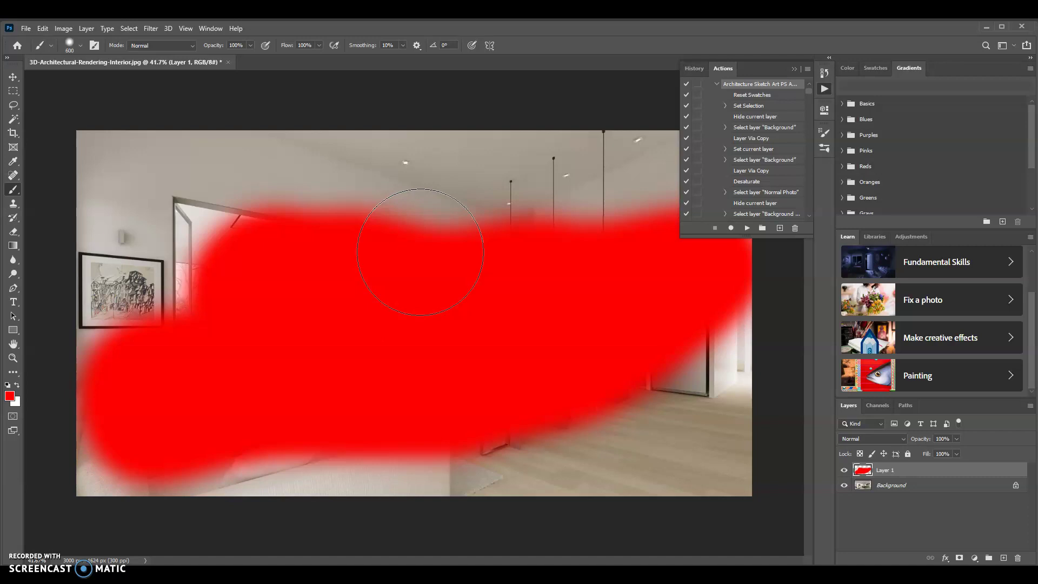
left_click(428, 252)
mouse_move(484, 282)
left_mouse_down()
mouse_move(457, 282)
mouse_move(432, 253)
mouse_move(439, 224)
mouse_move(481, 259)
mouse_move(427, 265)
mouse_move(562, 407)
mouse_move(517, 380)
mouse_move(497, 280)
mouse_move(562, 317)
mouse_move(471, 410)
mouse_move(499, 400)
mouse_move(510, 311)
mouse_move(343, 299)
mouse_move(304, 320)
mouse_move(668, 343)
mouse_move(650, 269)
mouse_move(250, 316)
mouse_move(473, 342)
mouse_move(546, 316)
mouse_move(540, 307)
mouse_move(461, 305)
mouse_move(346, 333)
mouse_move(524, 287)
mouse_move(540, 230)
mouse_move(425, 213)
mouse_move(379, 241)
mouse_move(436, 225)
mouse_move(408, 235)
left_mouse_up()
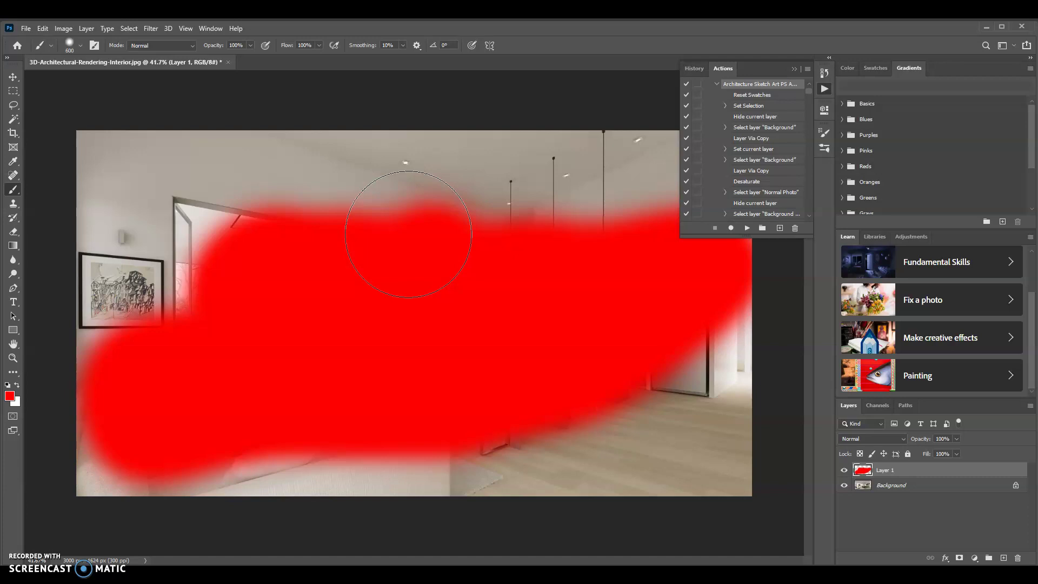
mouse_move(409, 234)
left_mouse_down()
mouse_move(569, 327)
mouse_move(763, 414)
left_mouse_up()
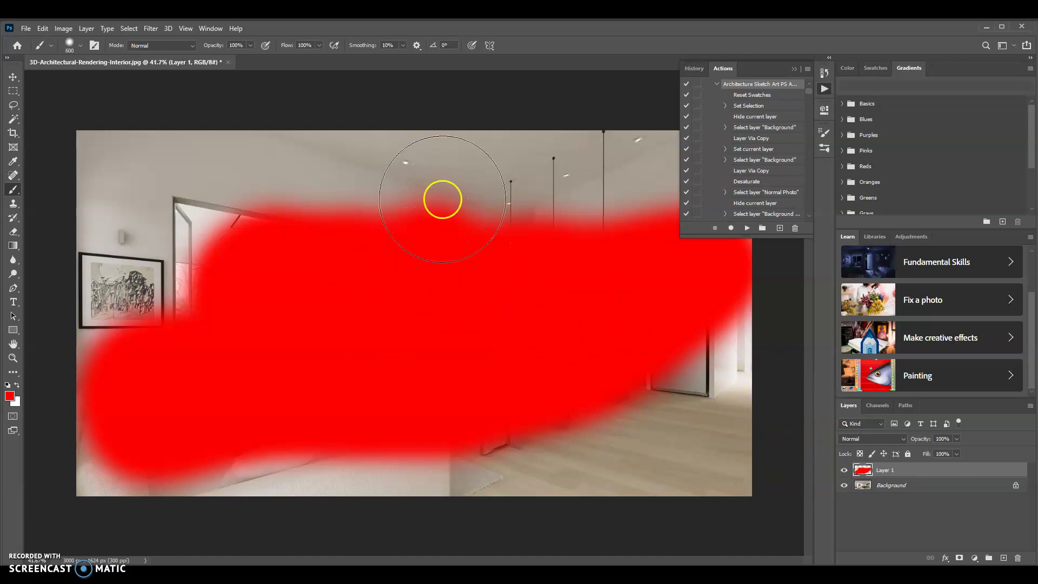
Step: Rename the painted Layer 1 to "brush"
left_click(914, 470)
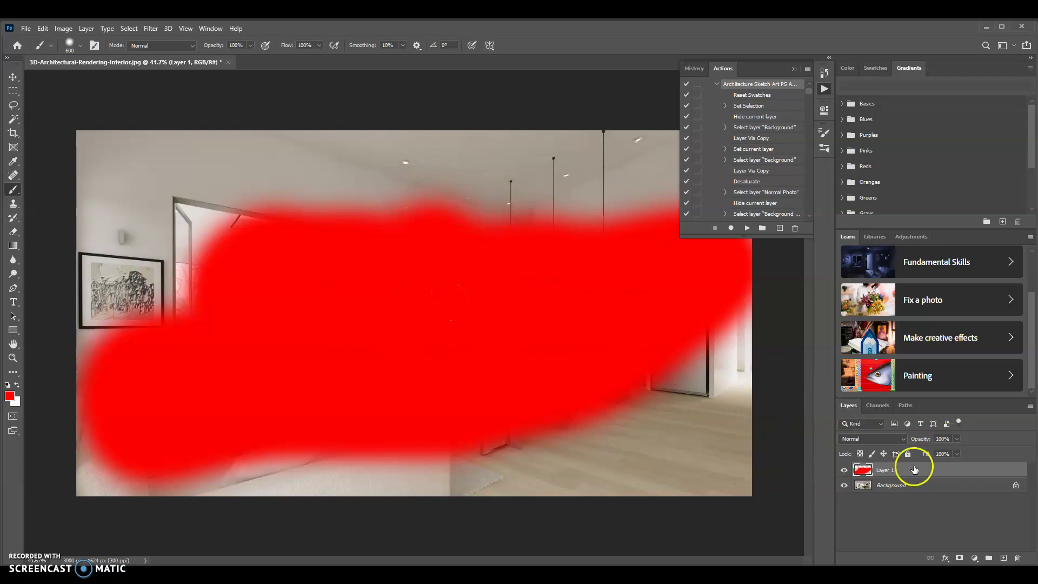
double_click(883, 469)
left_click(885, 468)
left_click(934, 471)
left_click(901, 475)
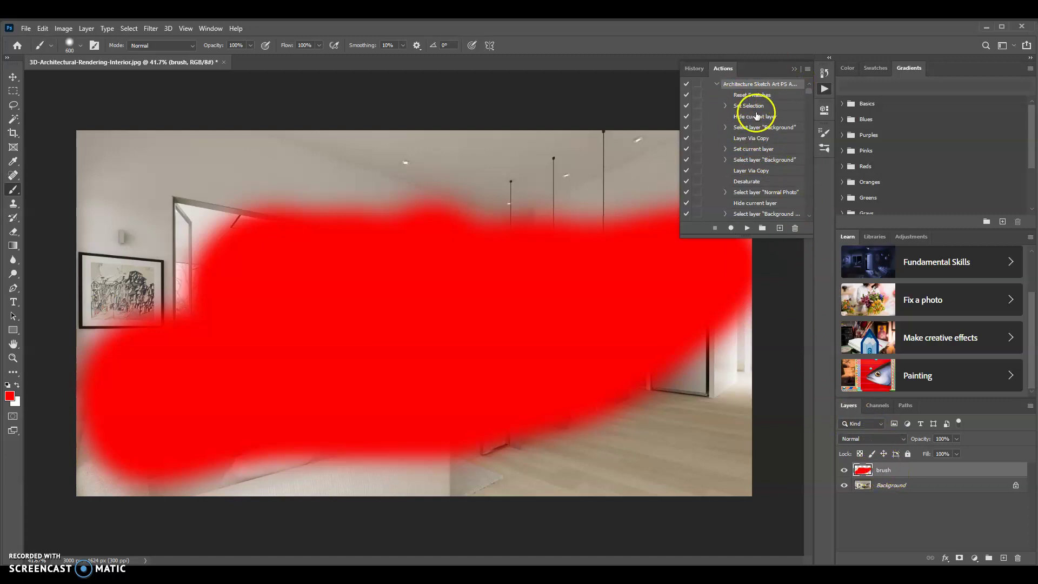
Step: Look through the recorded commands of the Architecture Sketch Art action
scroll(754, 178, "down", 4)
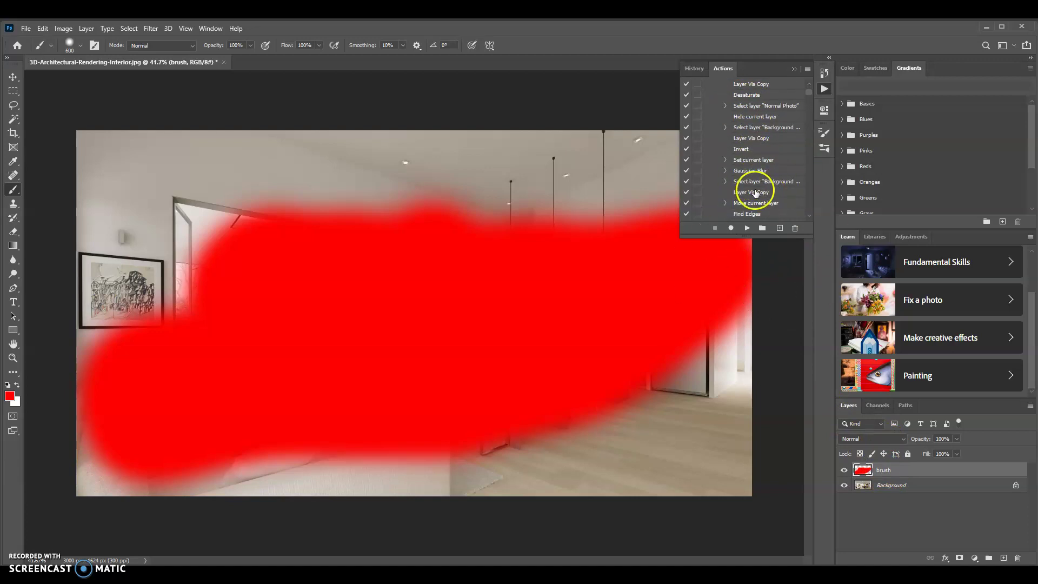
scroll(733, 185, "down", 6)
scroll(731, 186, "down", 4)
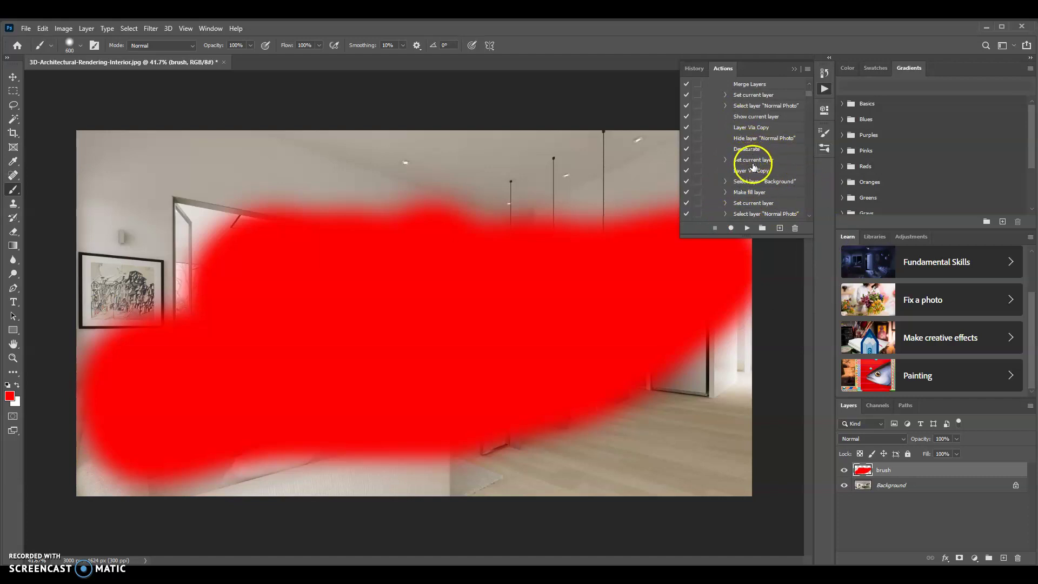
scroll(755, 167, "down", 5)
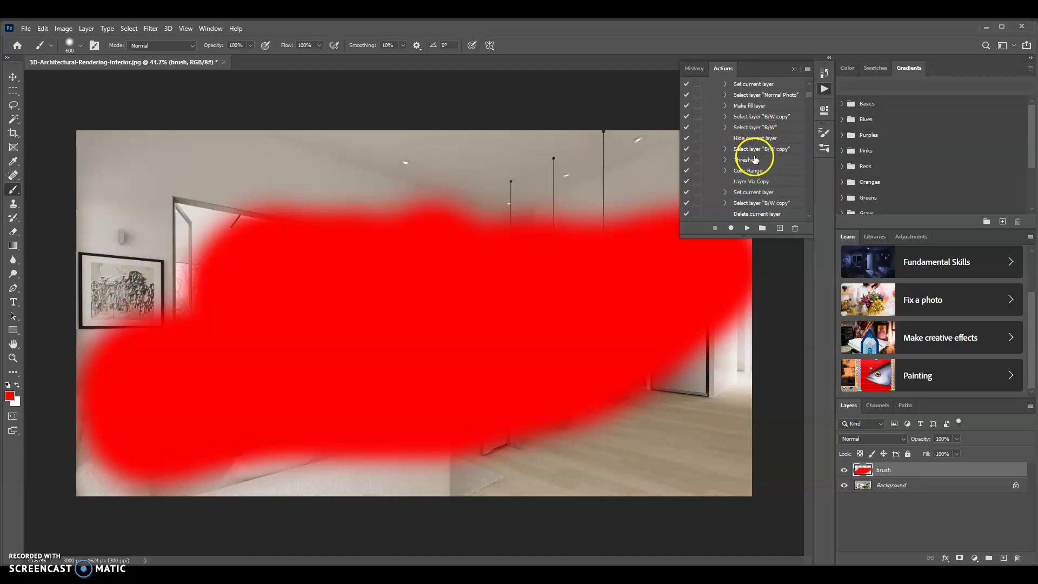
scroll(755, 157, "down", 5)
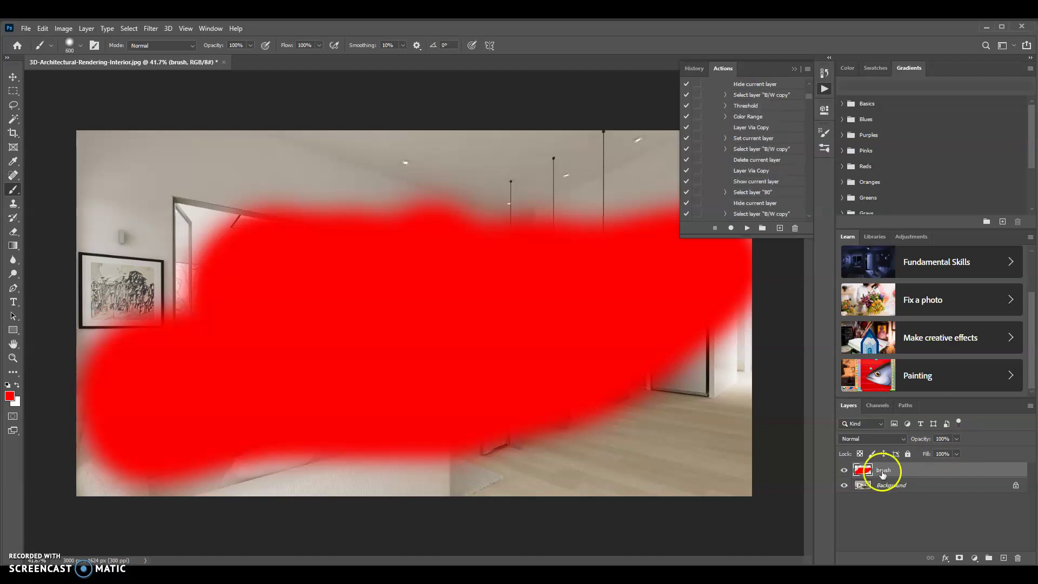
scroll(768, 179, "down", 6)
scroll(768, 179, "down", 8)
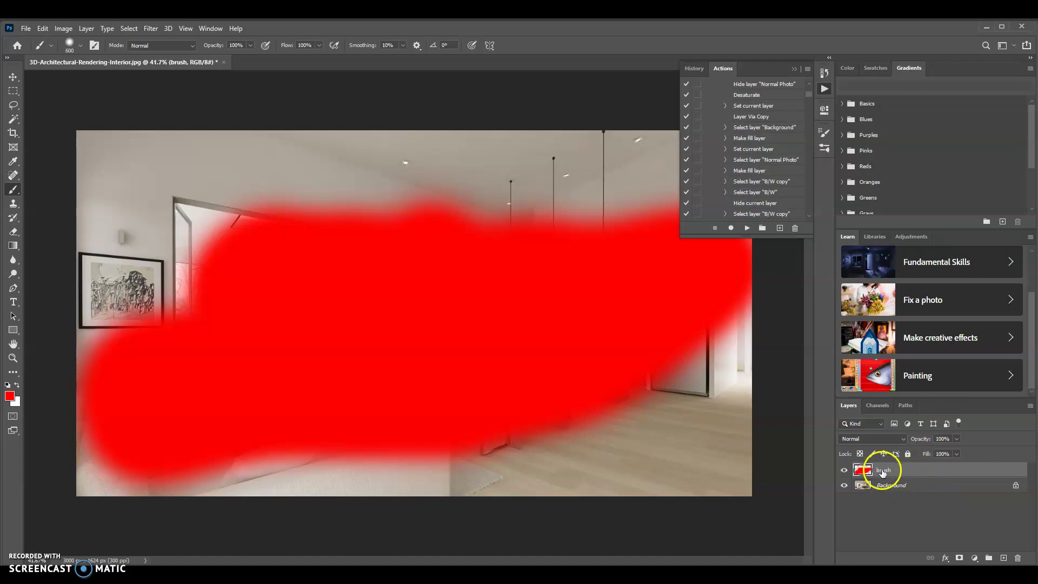
scroll(777, 167, "down", 8)
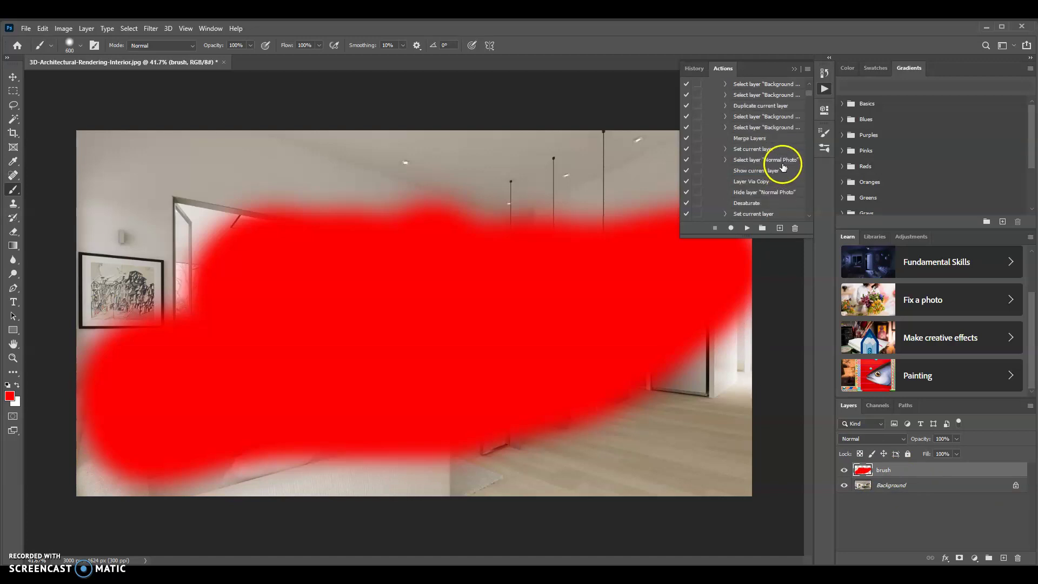
Step: Play the Architecture Sketch Art action on the rendering with the brush layer prepared
scroll(778, 165, "up", 8)
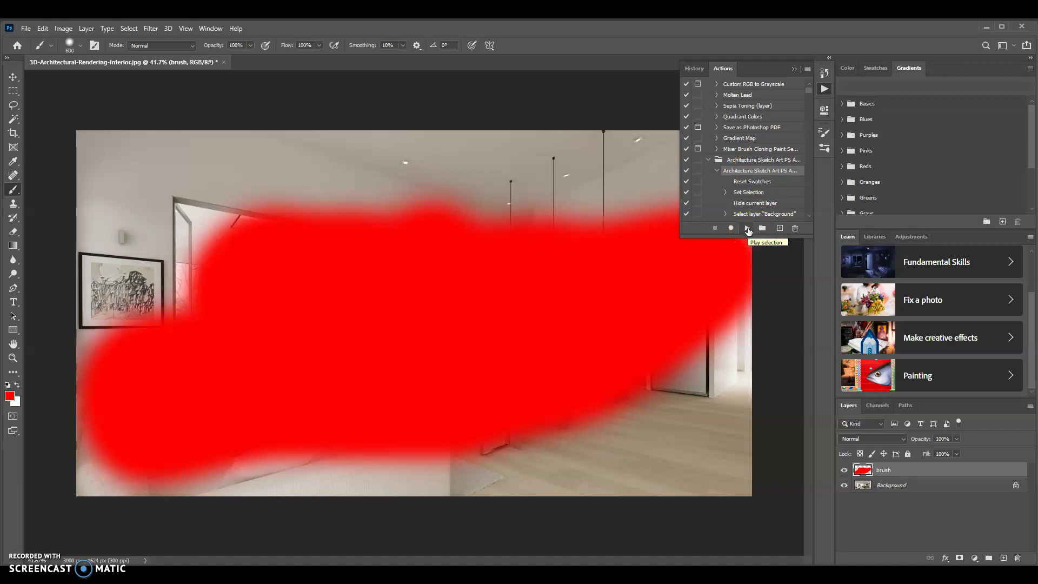
left_click(748, 229)
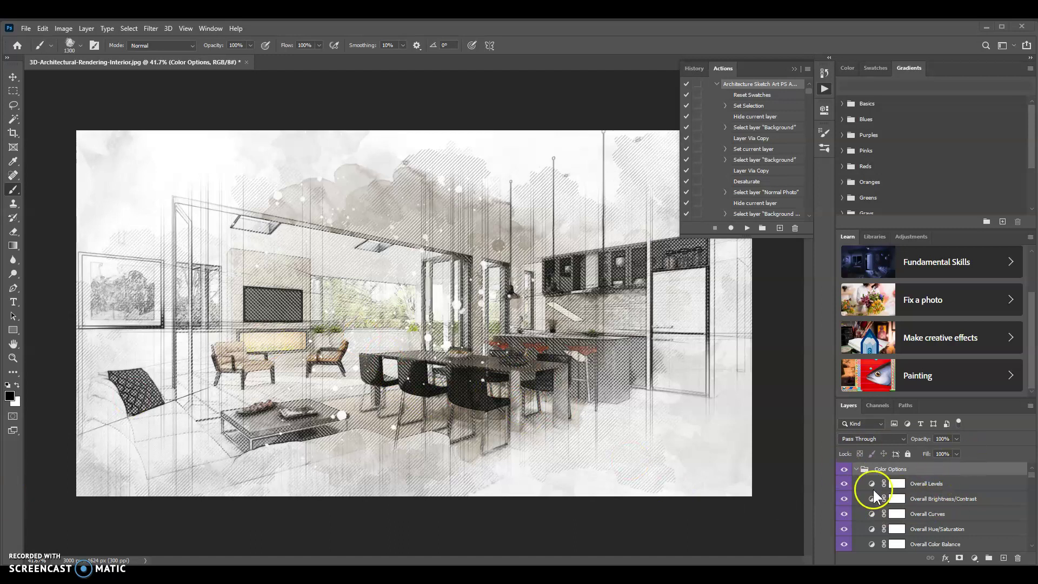
Step: Close the Learn, Libraries and Adjustments panel group and enlarge the Layers panel to show more of the generated layers
scroll(947, 482, "down", 5)
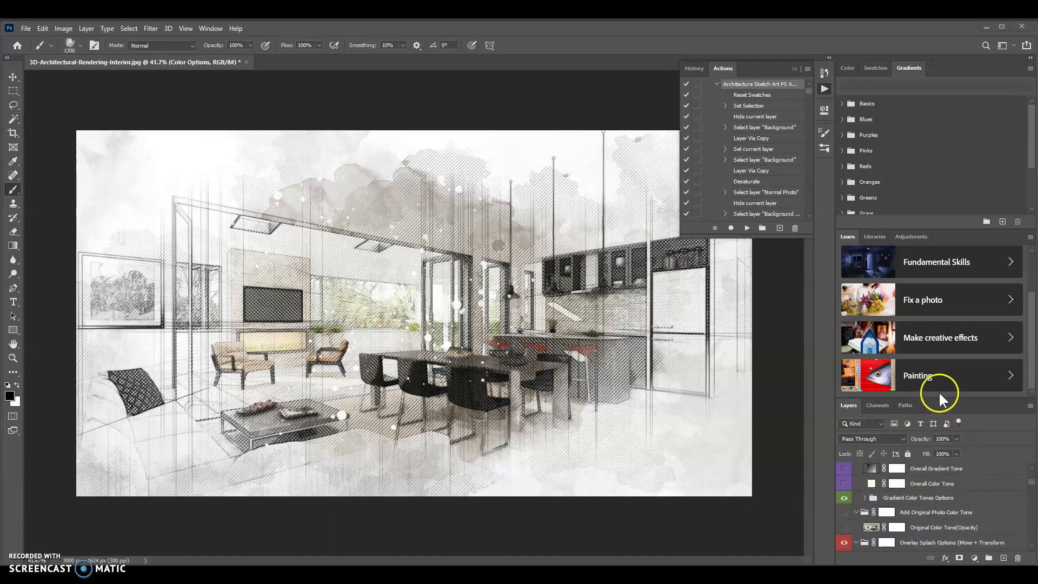
left_click(1030, 236)
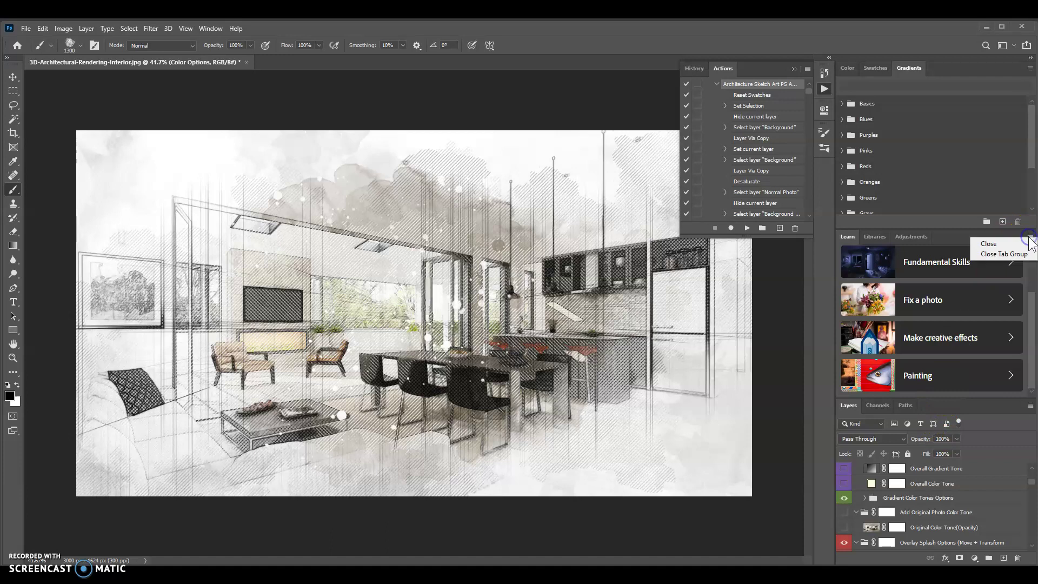
left_click(1007, 244)
left_click(1030, 238)
left_click(1016, 255)
left_click(1030, 237)
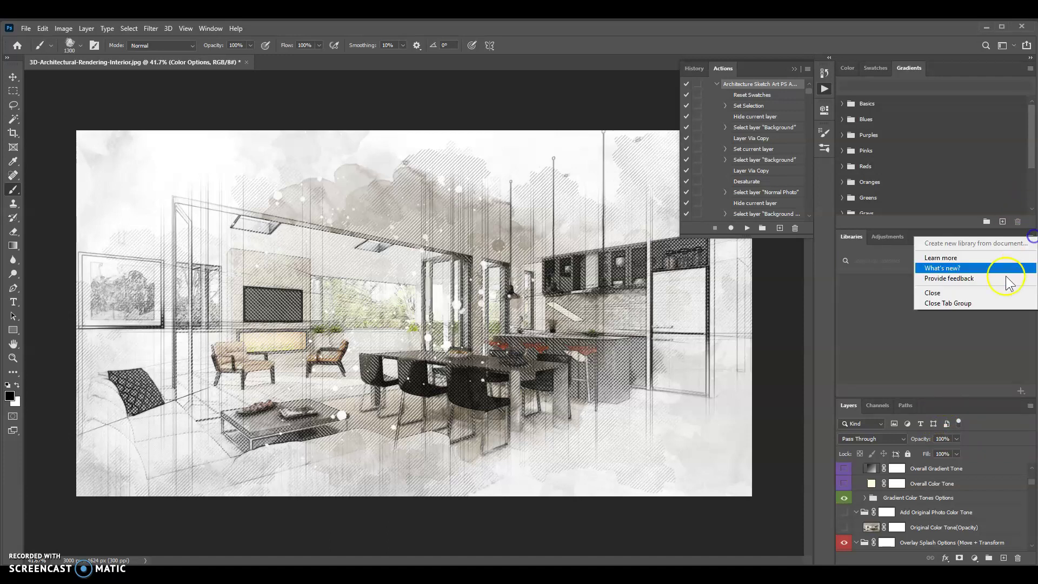
left_click(961, 299)
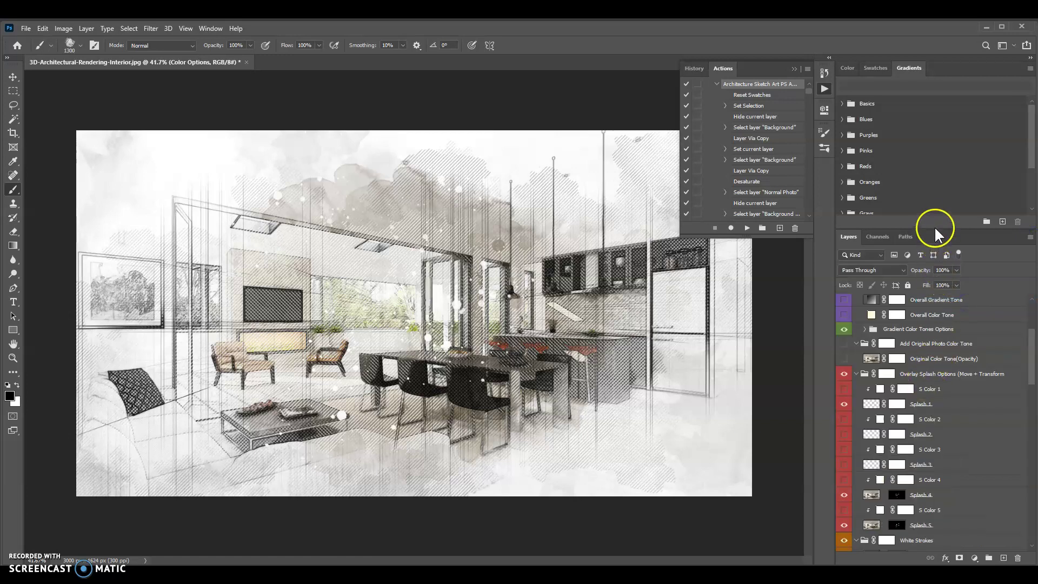
left_click_drag(935, 230, 934, 168)
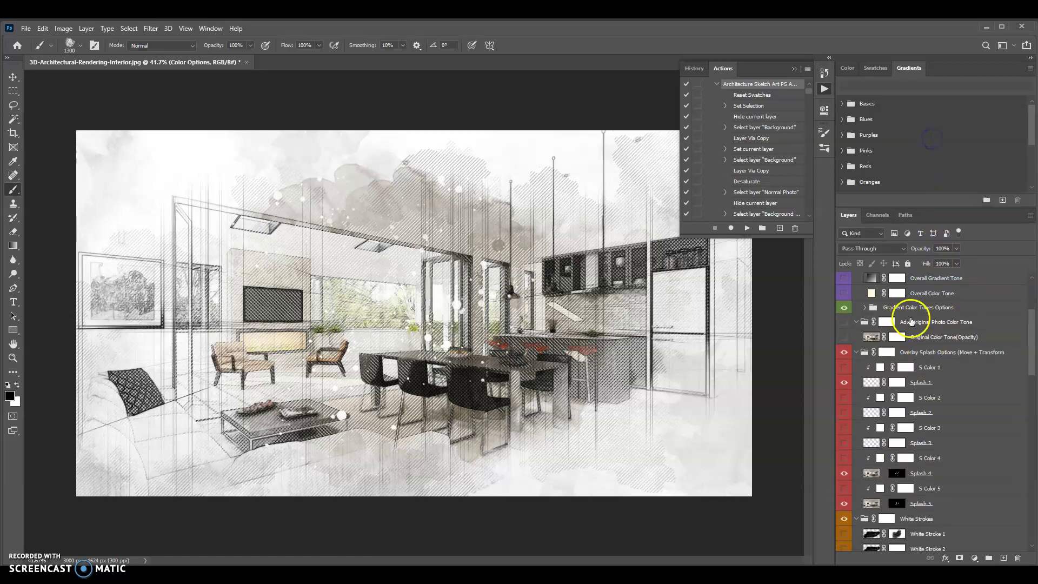
Step: Compare the sketch with and without the Brush Effects - Full Photo group and the Background Options group
scroll(919, 314, "up", 2)
scroll(925, 292, "down", 3)
scroll(928, 304, "down", 10)
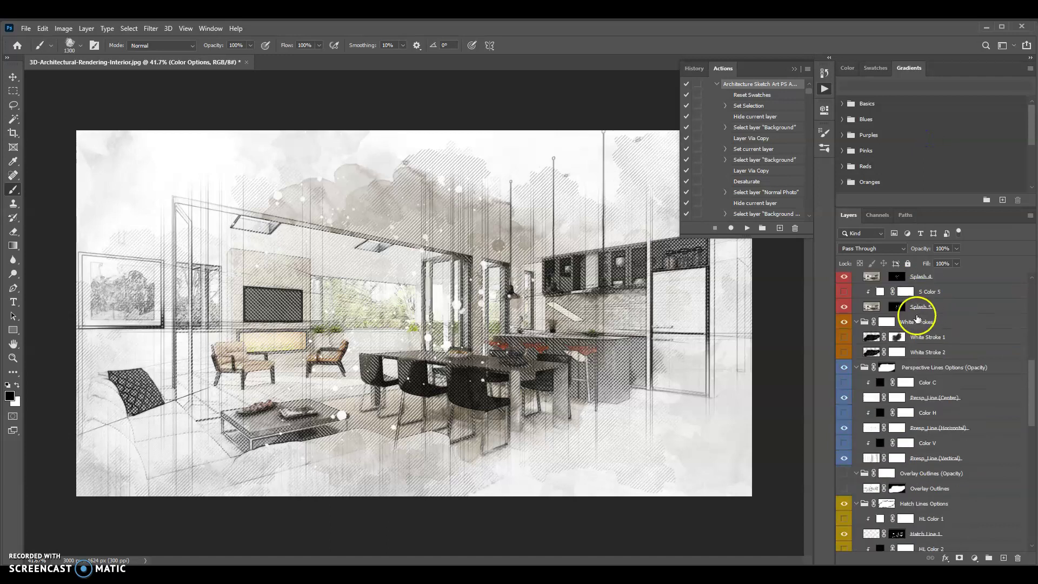
scroll(917, 414, "down", 3)
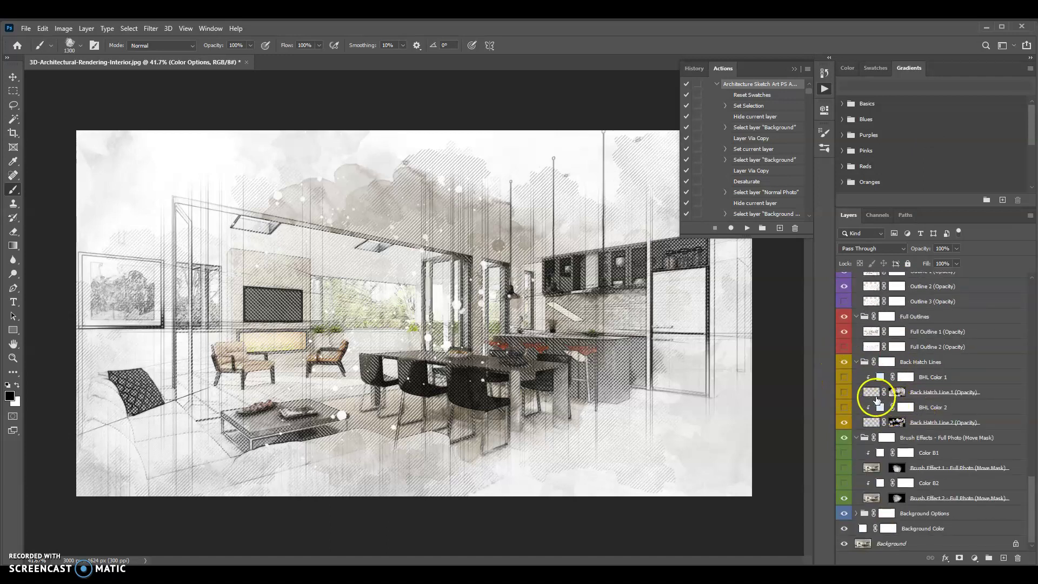
left_click(844, 438)
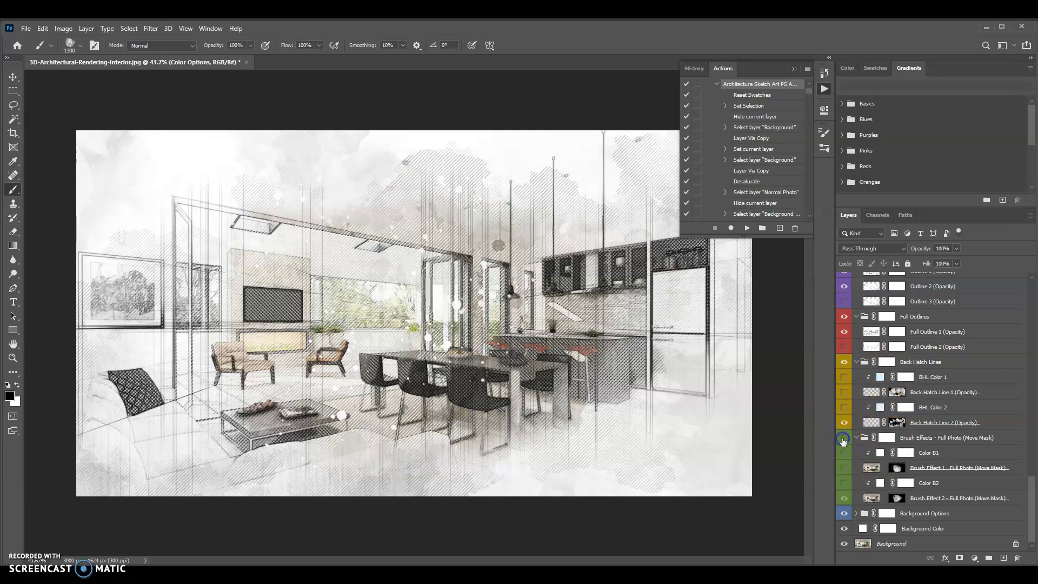
left_click(843, 438)
left_click(844, 513)
left_click(844, 513)
Step: Compare the sketch with and without the Outlines Options group
scroll(904, 438, "up", 3)
scroll(904, 438, "up", 1)
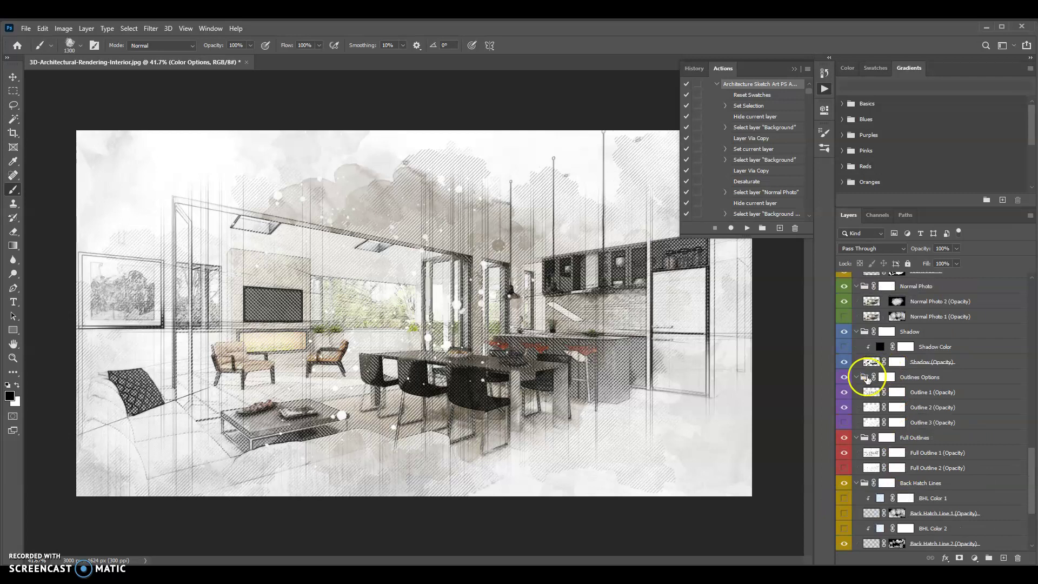
left_click(844, 378)
left_click(844, 378)
left_click(844, 378)
left_click(844, 378)
left_click(844, 378)
left_click(843, 378)
Step: Compare the sketch with and without the Normal Photo group
scroll(896, 373, "up", 1)
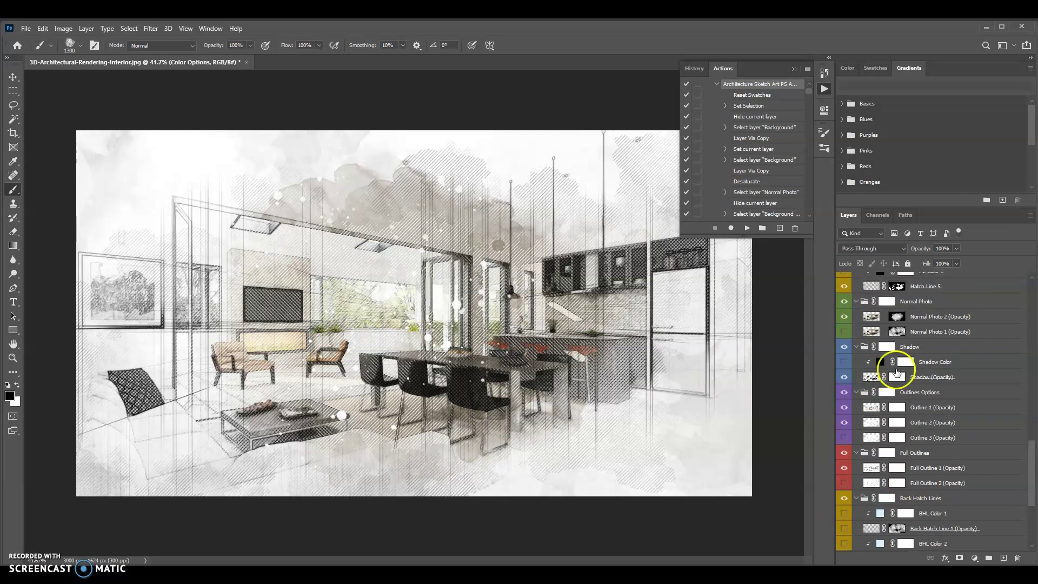
scroll(897, 373, "up", 2)
left_click(837, 368)
left_click(838, 367)
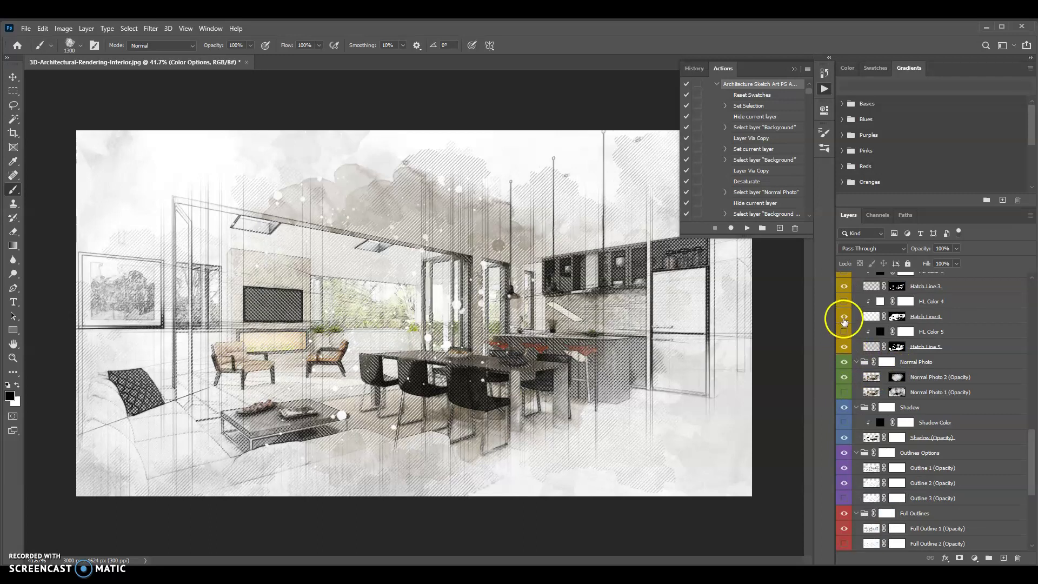
Step: Hide the Hatch Line 4 layer after comparing the sketch with and without it
left_click(844, 318)
left_click(843, 318)
left_click(844, 319)
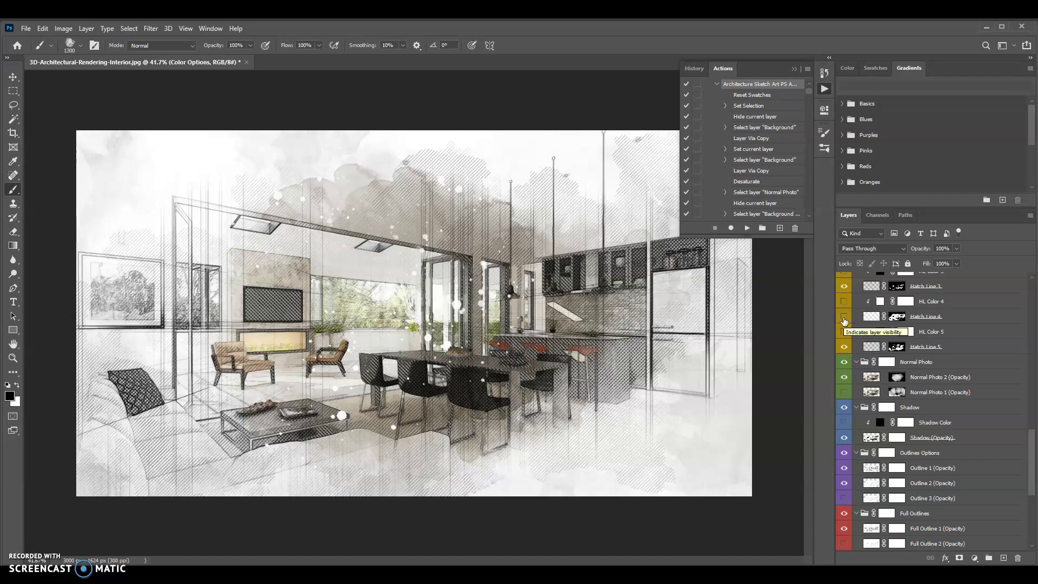
Step: Check how the HL Color 3, Hatch Line 1 and Persp_Line (Vertical) layers affect the sketch by toggling their visibility
scroll(844, 319, "up", 1)
left_click(843, 301)
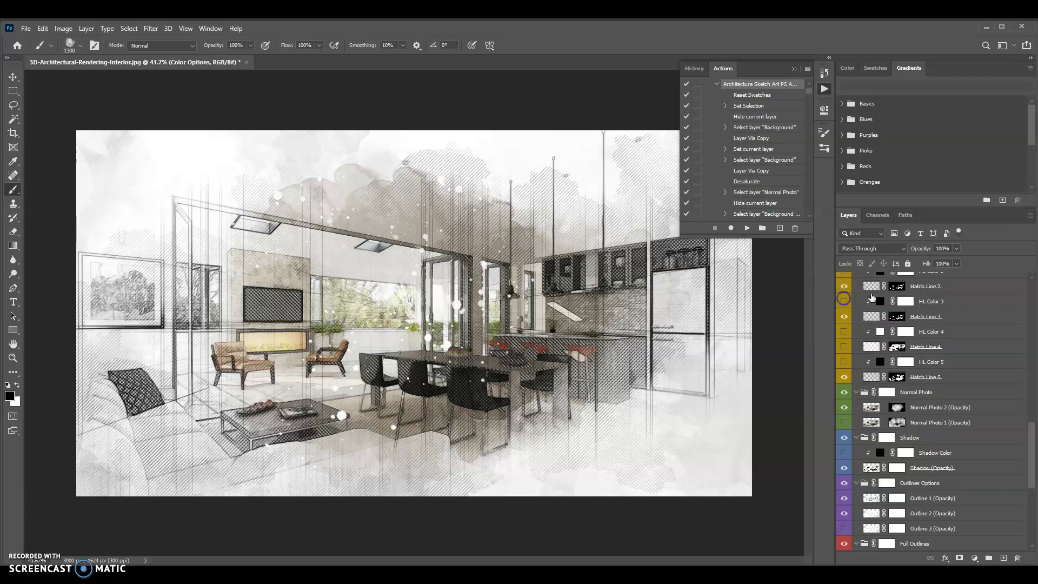
scroll(865, 297, "up", 1)
left_click(844, 301)
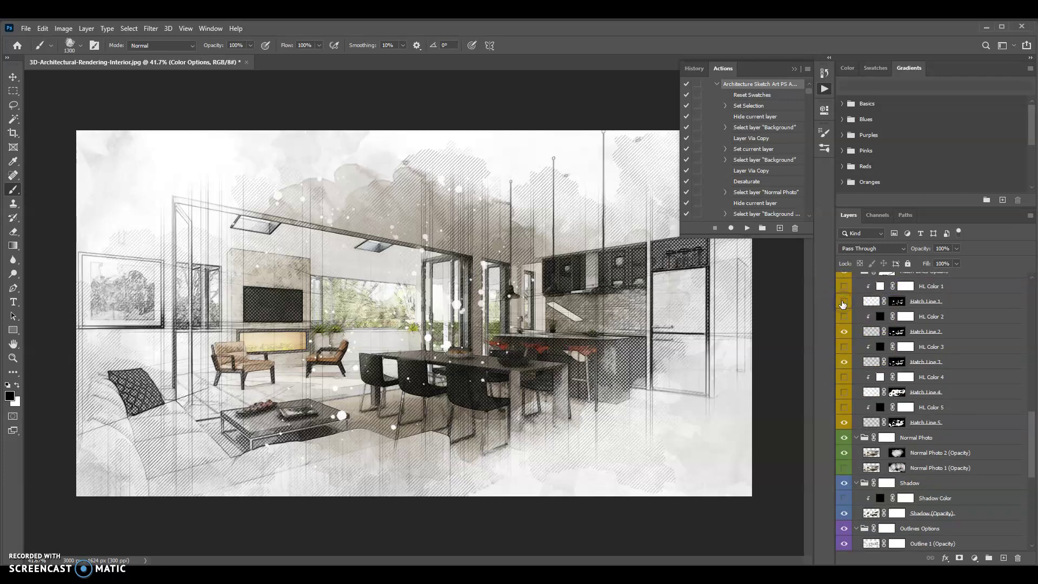
left_click(843, 301)
left_click(843, 301)
left_click(843, 301)
scroll(843, 304, "up", 1)
scroll(843, 304, "up", 1)
left_click(844, 318)
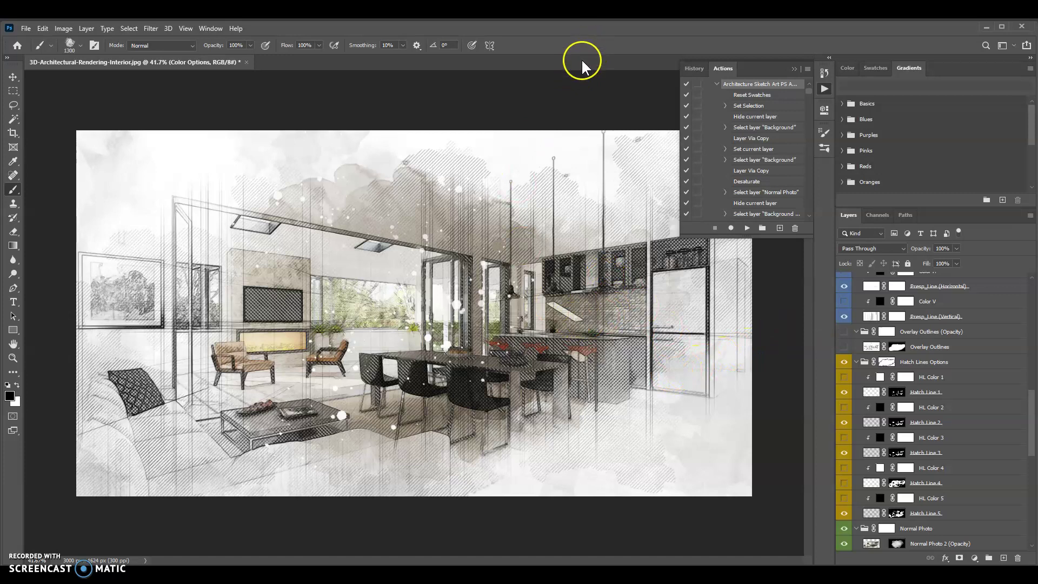
Step: Save the layered sketch in Photoshop PSD format as 3D-Architectural-Rendering-Interior in the Photoshop tips folder, with Maximize Compatibility enabled
left_click(24, 29)
left_click(37, 278)
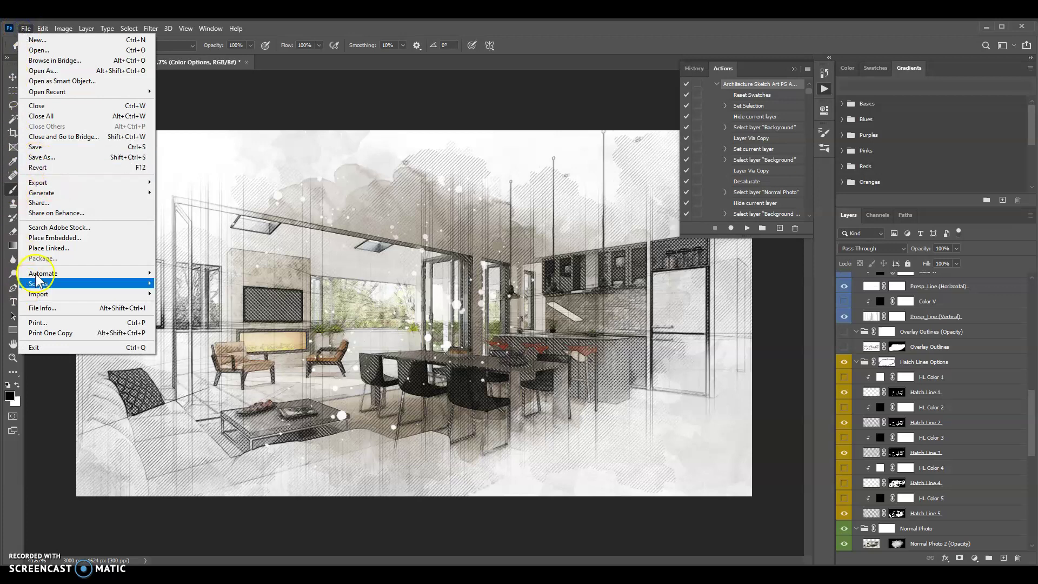
left_click(108, 157)
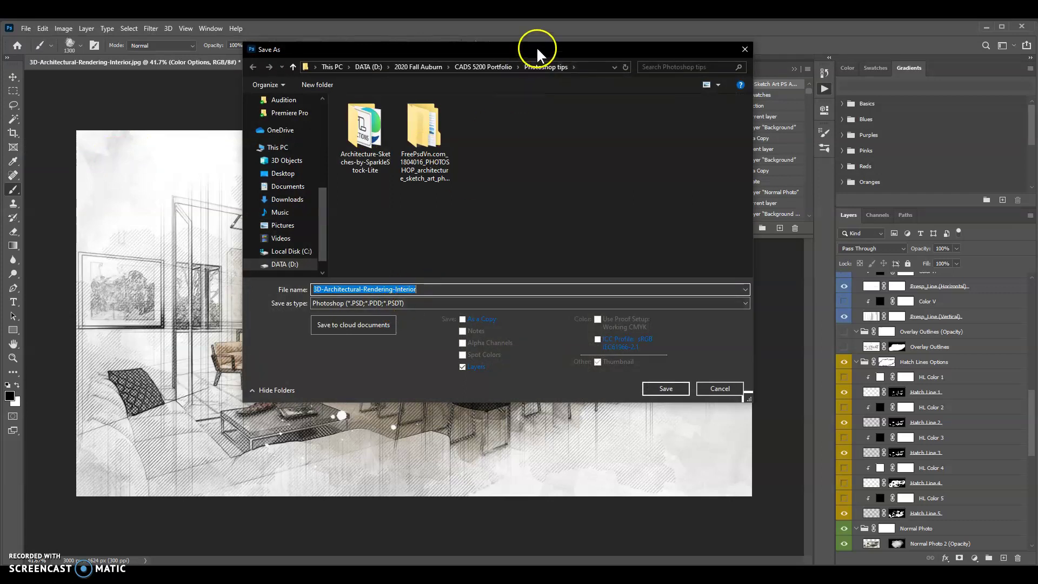
left_click_drag(537, 48, 689, 73)
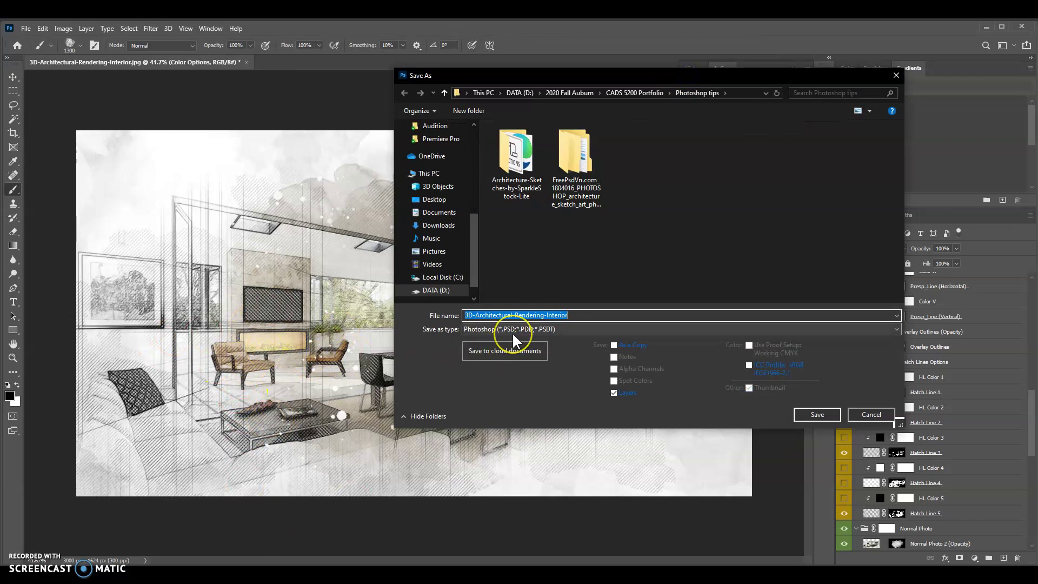
left_click(530, 331)
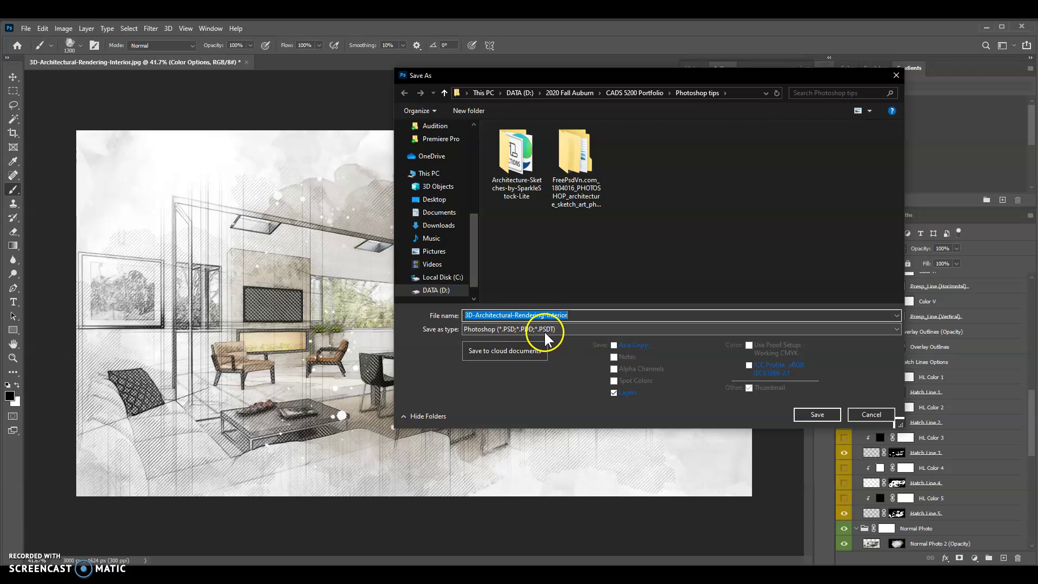
left_click(554, 330)
left_click(556, 332)
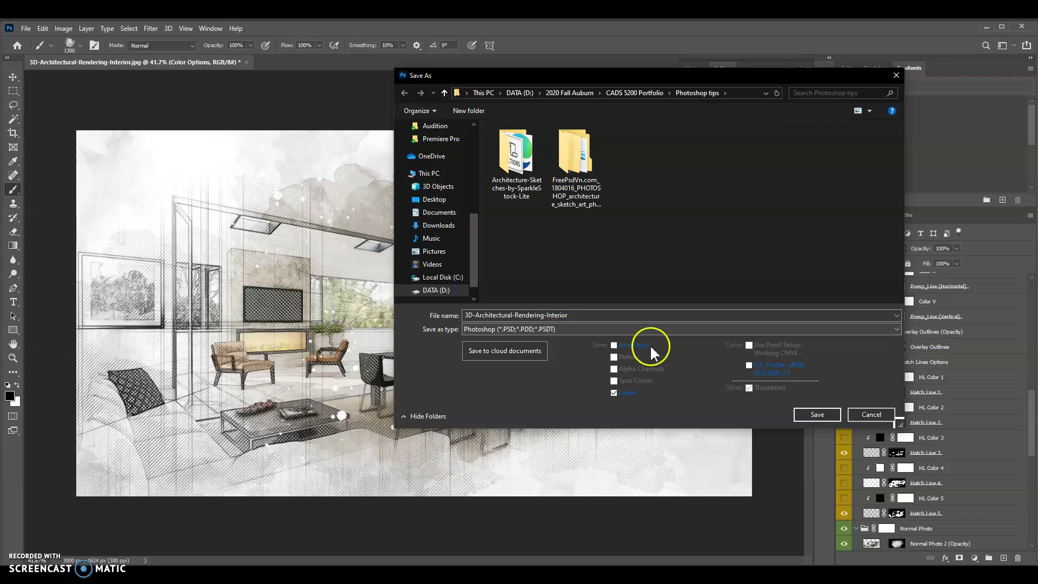
left_click(811, 415)
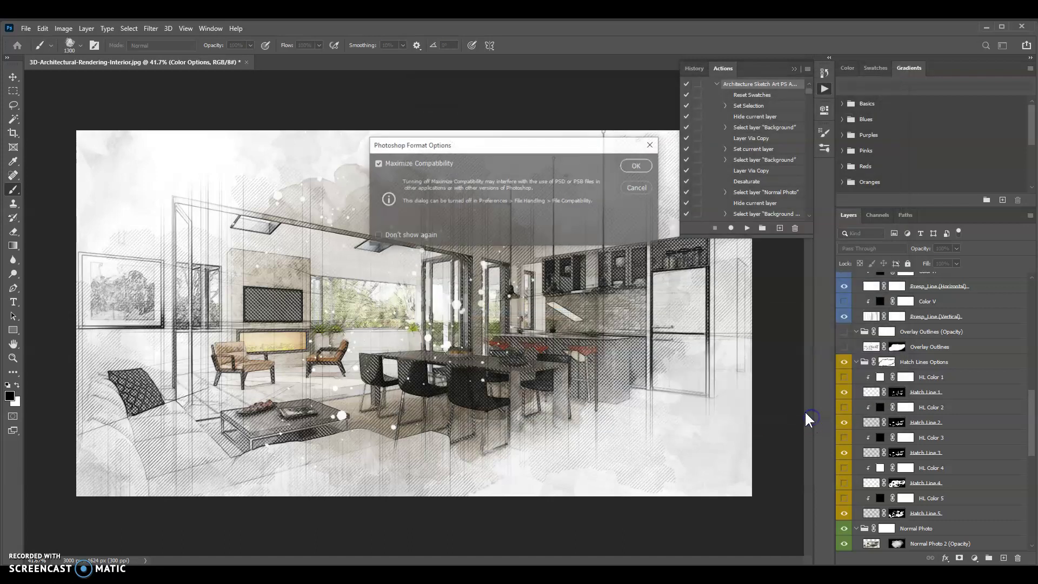
left_click(633, 166)
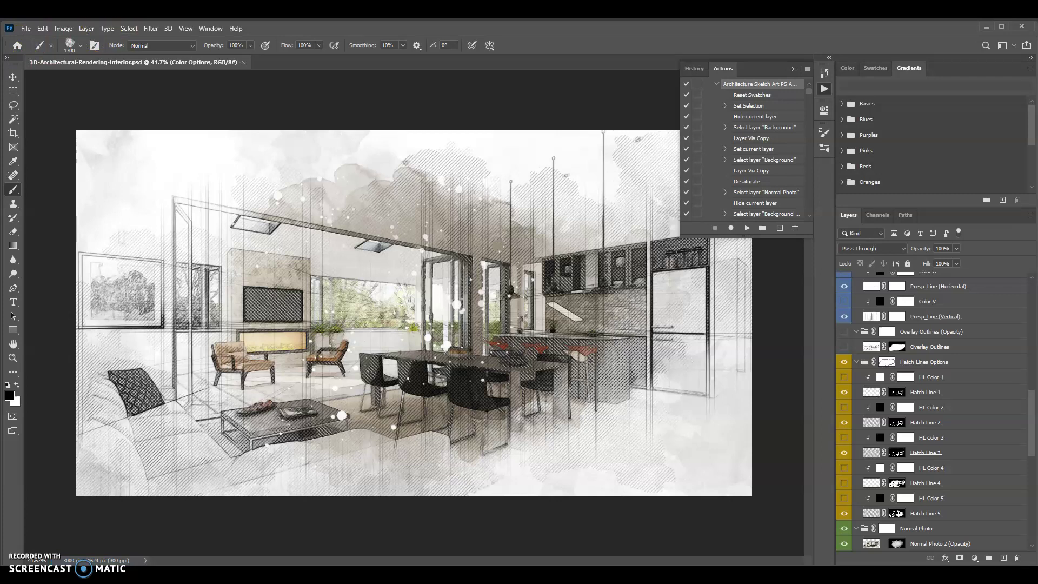
Step: Save a JPEG copy named "3D-Architectural-Rendering-Interior edited" in the same folder, at quality 12 (Maximum) with the Progressive format option
left_click(25, 30)
left_click(69, 157)
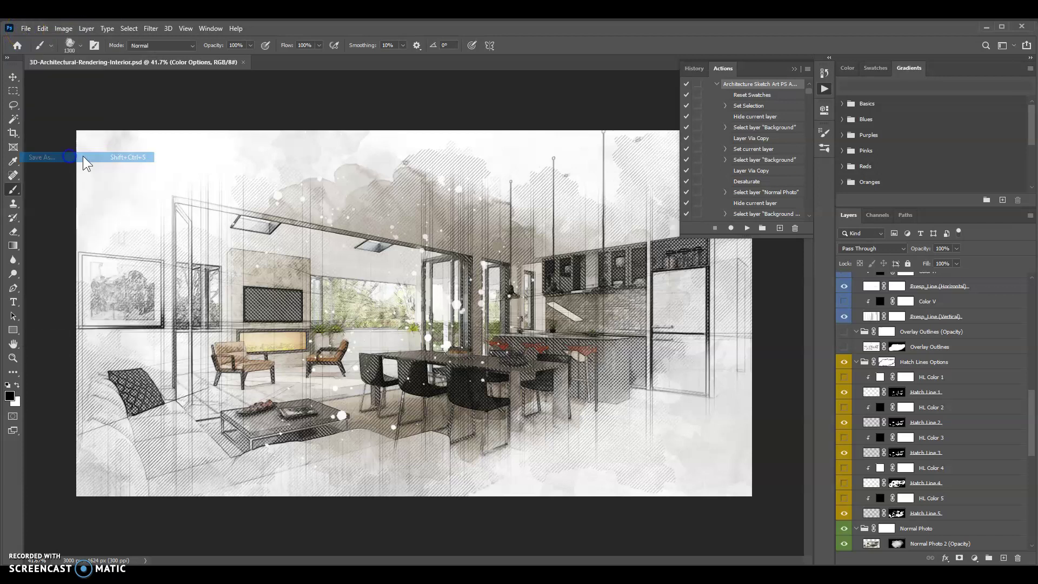
left_click(591, 329)
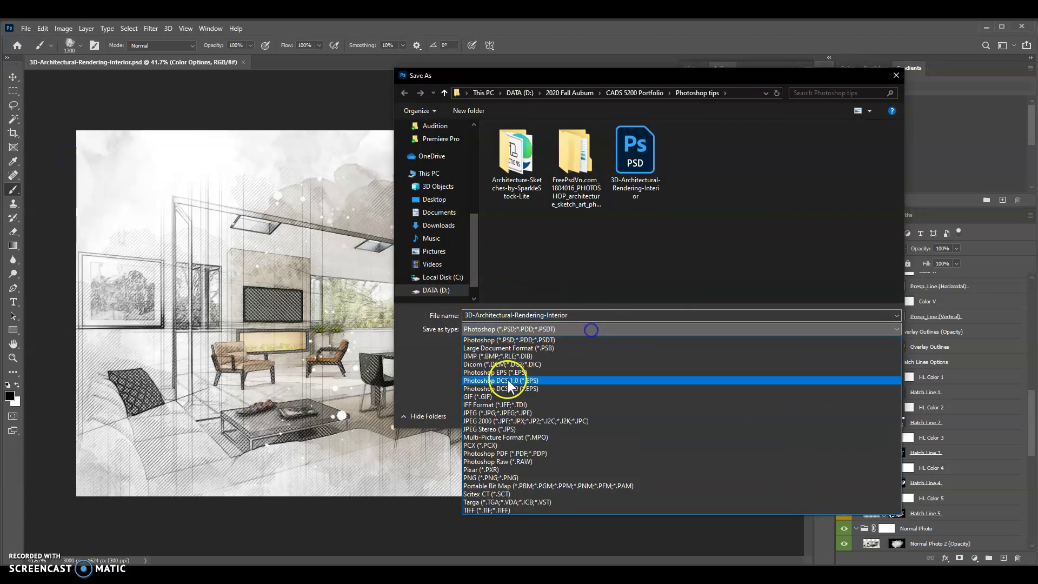
left_click(529, 412)
left_click(815, 414)
left_click(608, 315)
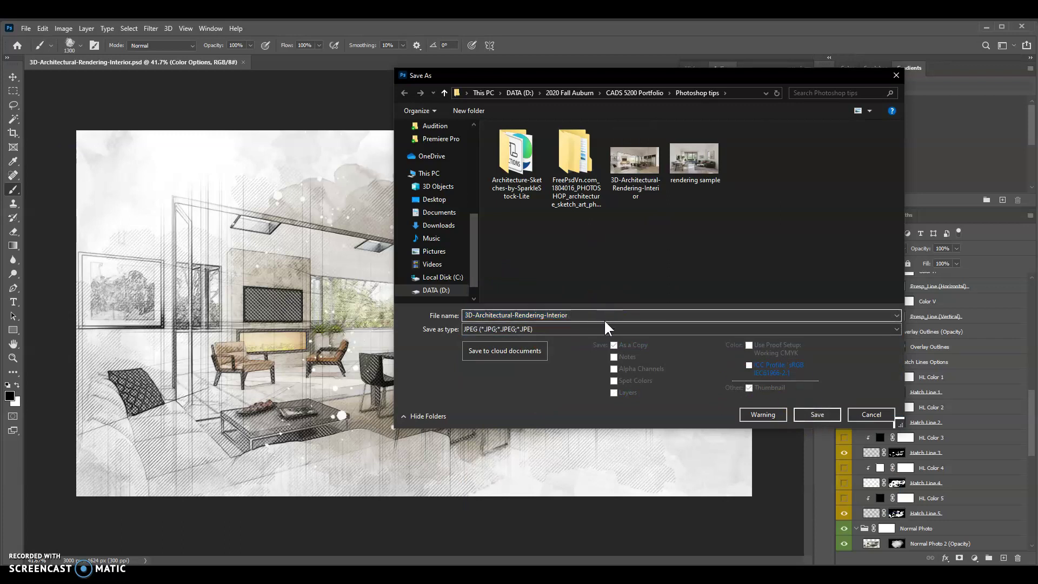
type("edited")
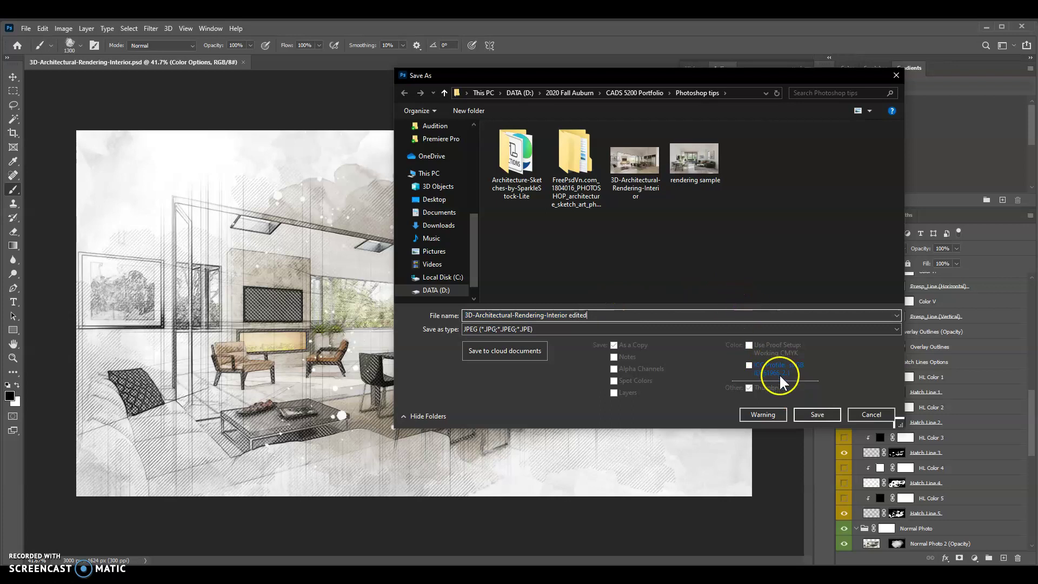
left_click(803, 410)
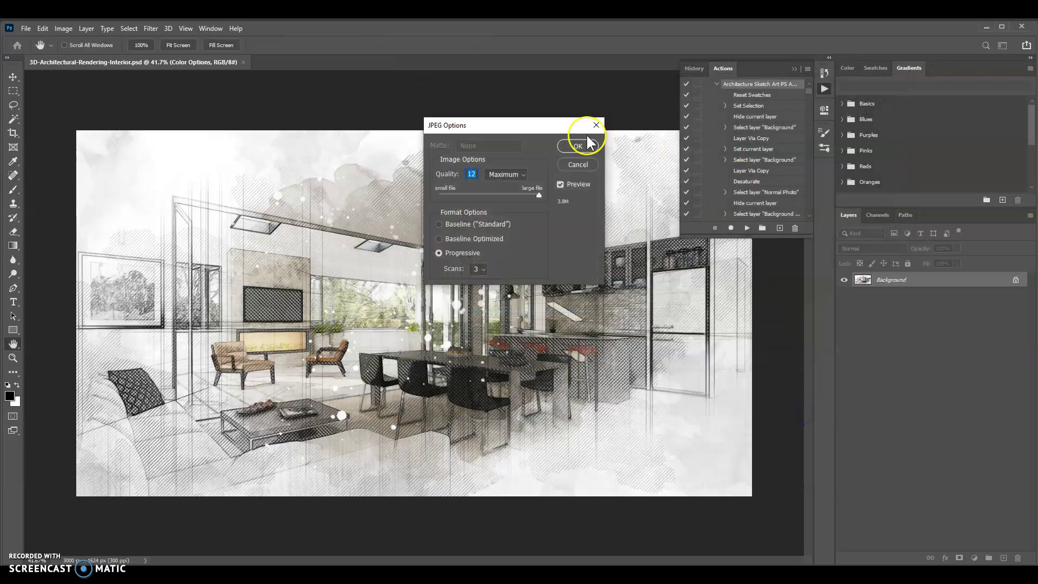
left_click(579, 147)
scroll(930, 439, "down", 15)
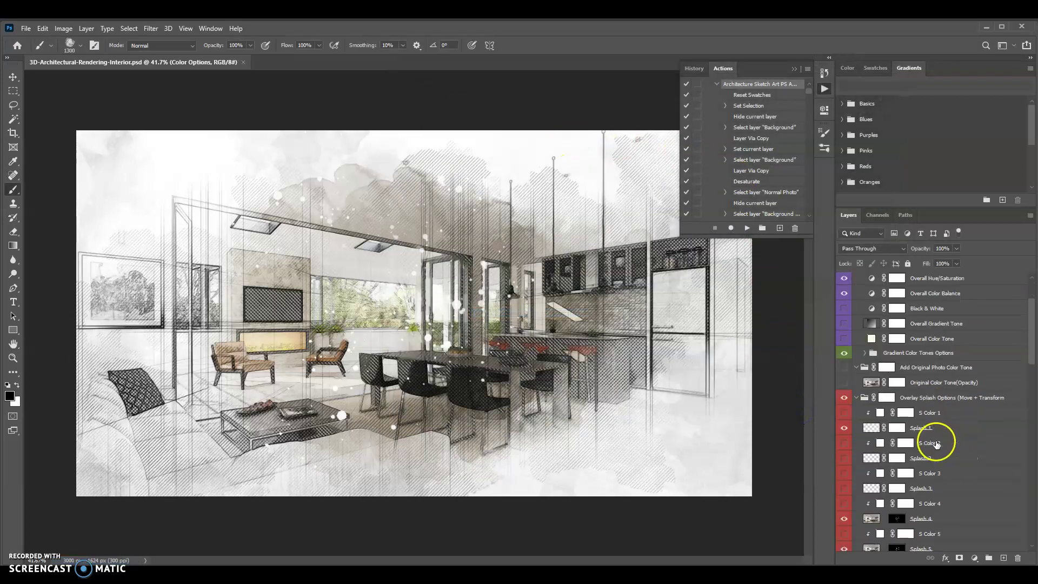
scroll(933, 440, "down", 10)
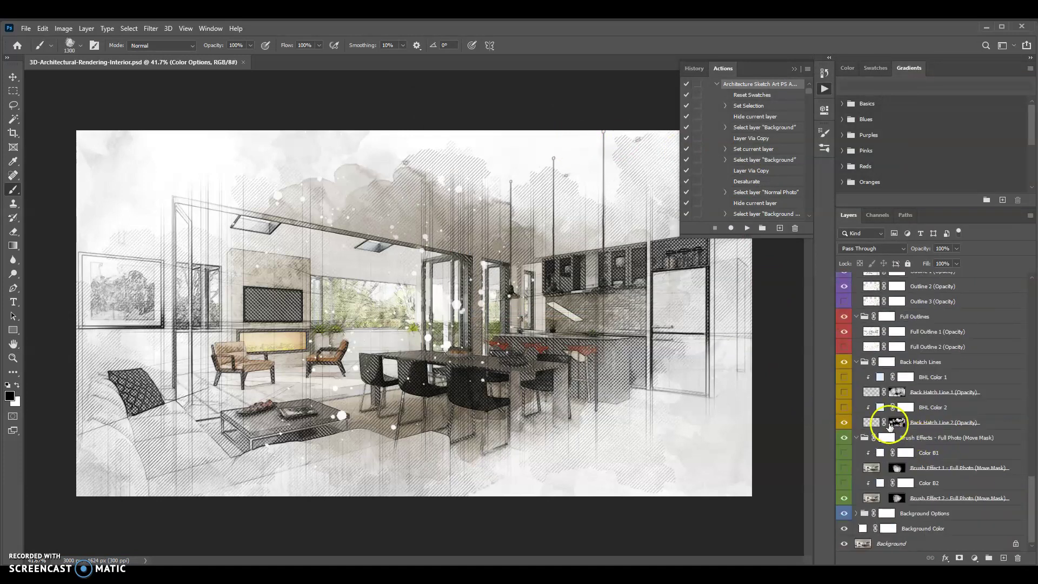
scroll(765, 144, "up", 10)
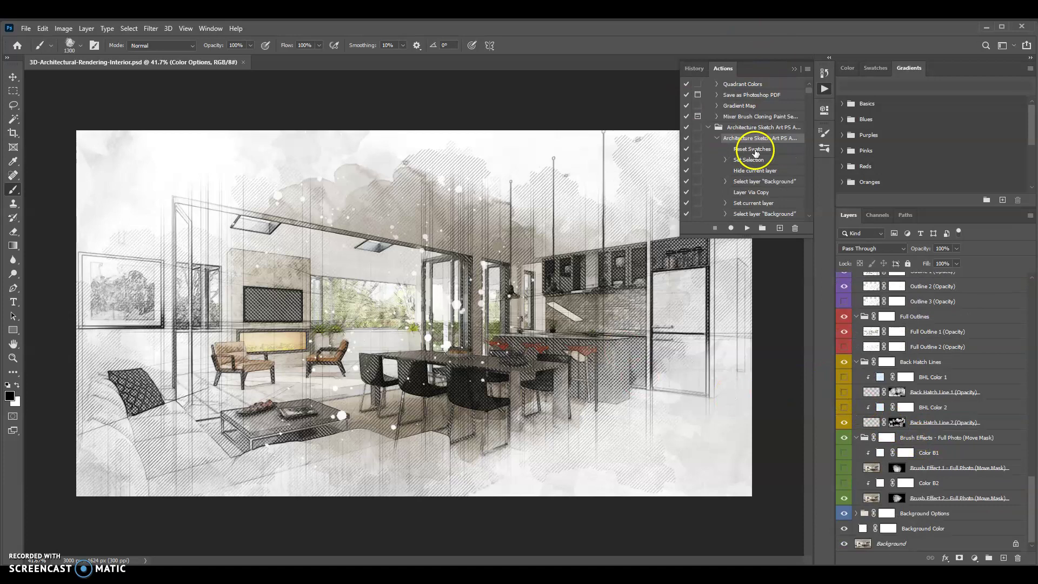
scroll(763, 134, "down", 5)
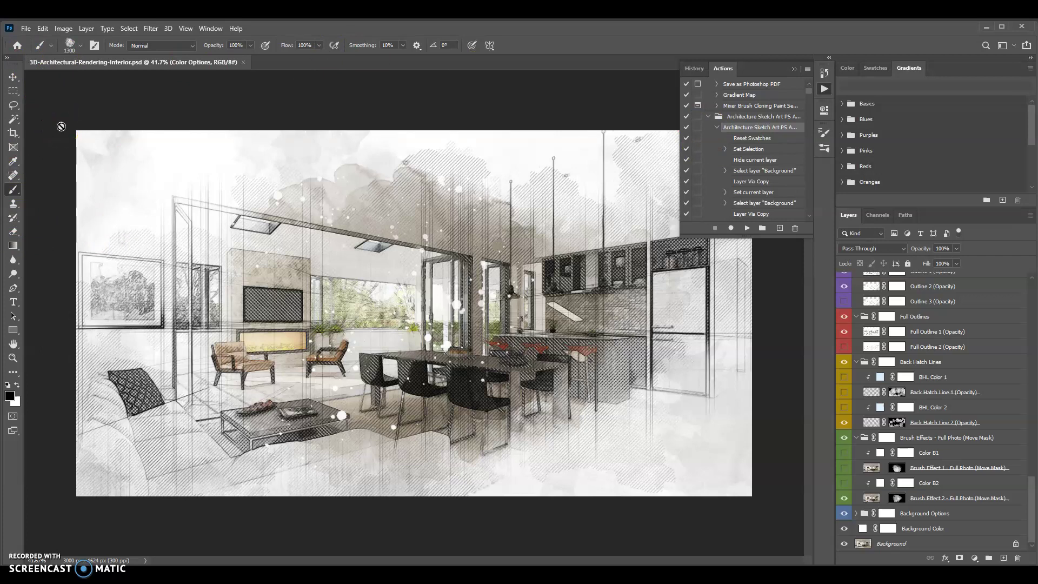
Step: Select the ArchiB008 brush from the Architecture Sketch Art Brushes set for the Brush tool
left_click(41, 46)
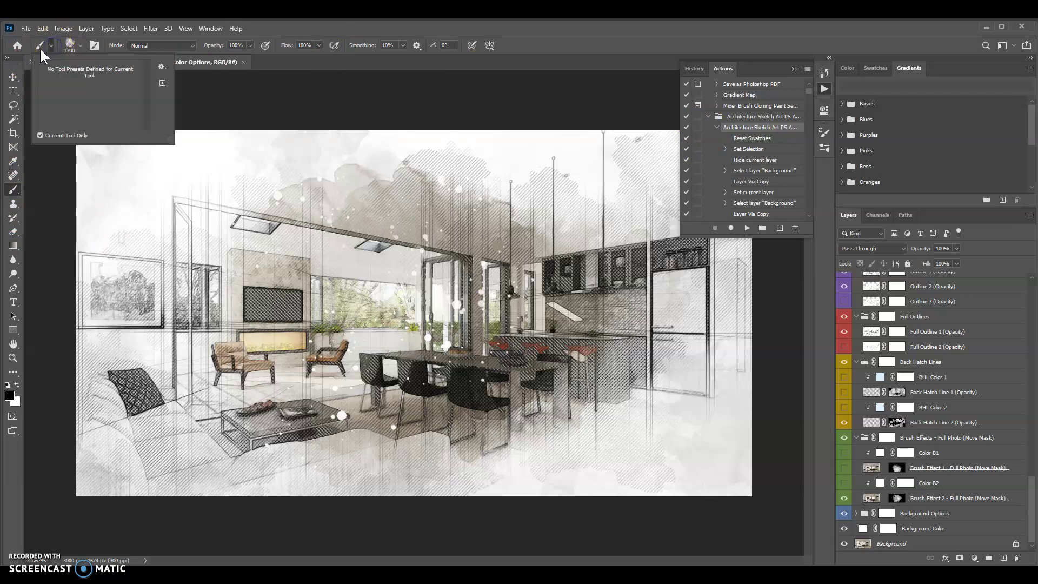
left_click(40, 47)
left_click(70, 43)
left_click(90, 177)
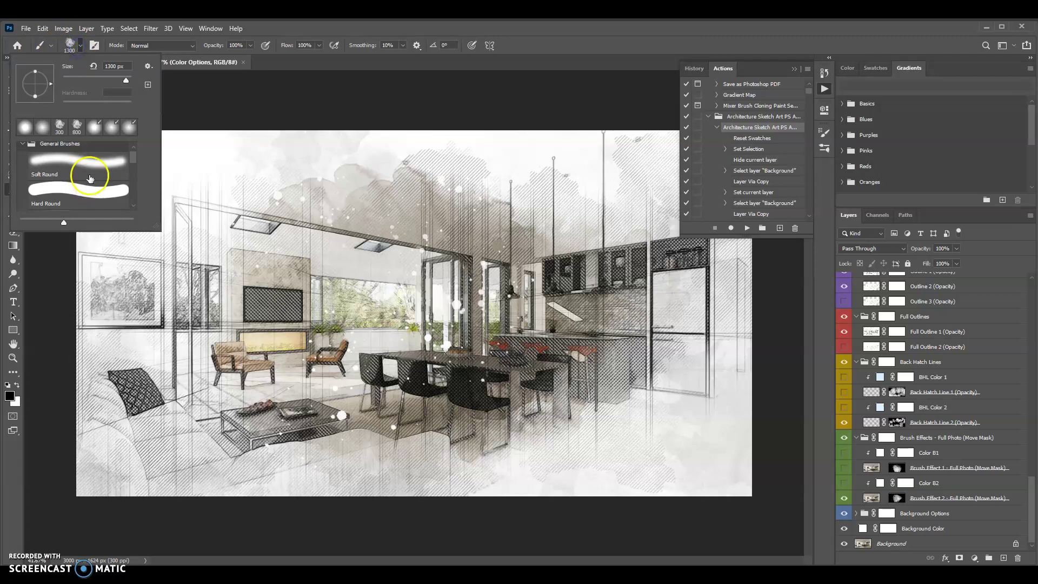
scroll(95, 173, "down", 5)
scroll(96, 184, "down", 2)
left_click(21, 204)
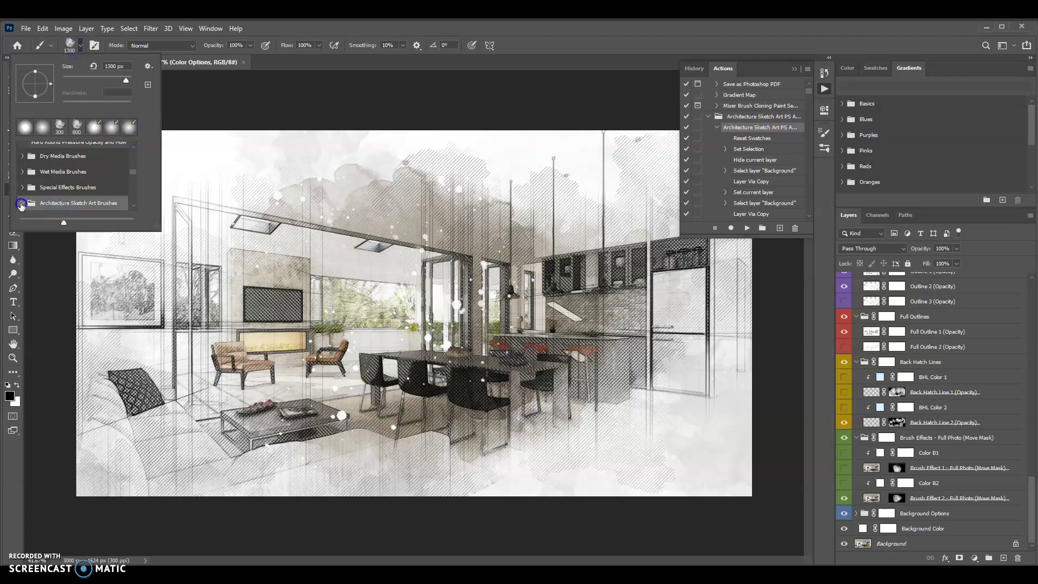
scroll(84, 184, "down", 5)
scroll(78, 188, "down", 1)
left_click(77, 190)
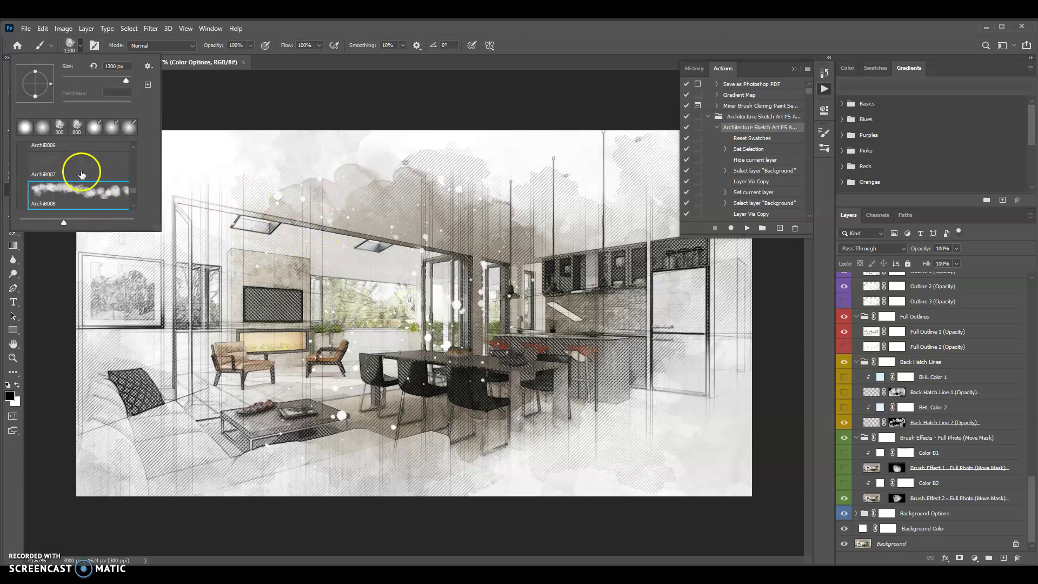
left_click(552, 43)
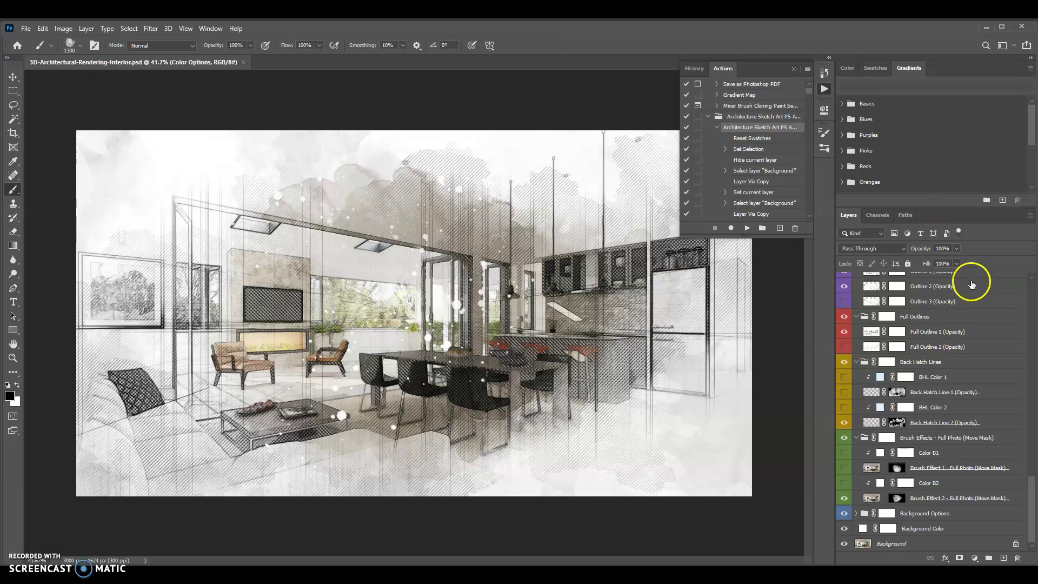